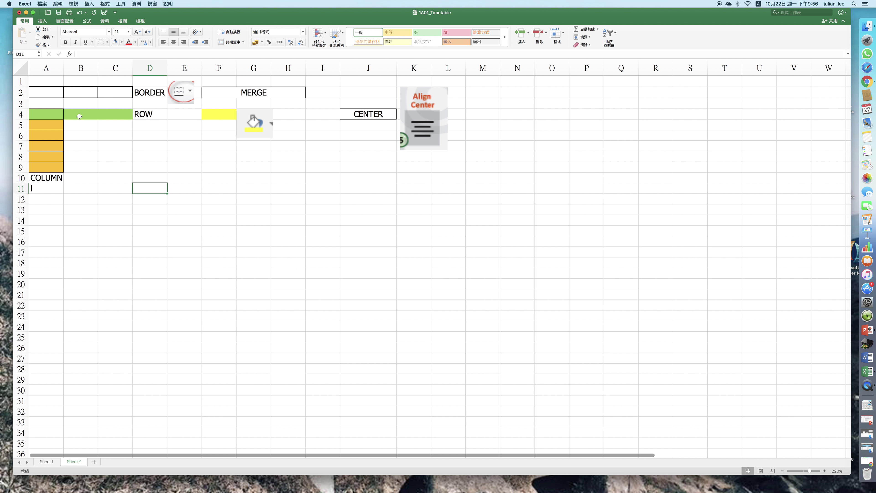
# Highlight the green example cells in row 4 and the whole of row 4 to examine what a row is
pyautogui.click(42, 114)
pyautogui.hotkey('shift', 'Right')
pyautogui.hotkey('shift', 'Right')
pyautogui.hotkey('shift', 'Right')
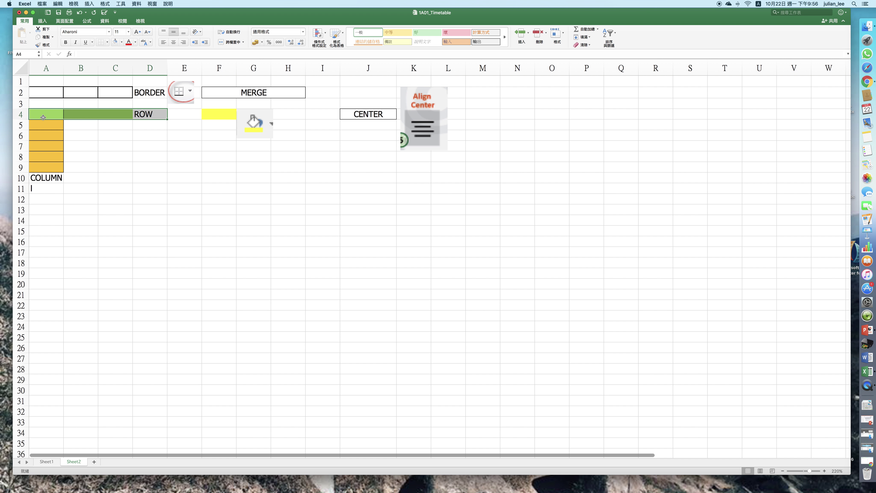
pyautogui.moveTo(46, 115); pyautogui.dragTo(69, 179)
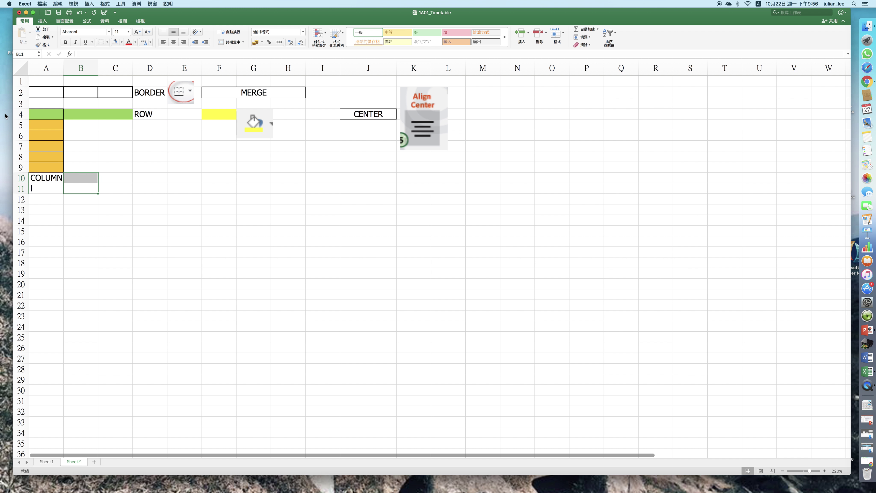
pyautogui.click(19, 114)
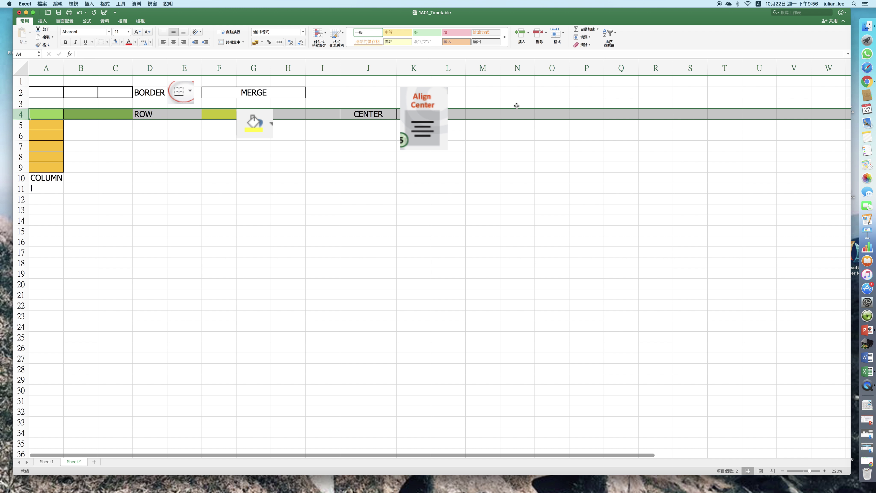
pyautogui.click(44, 180)
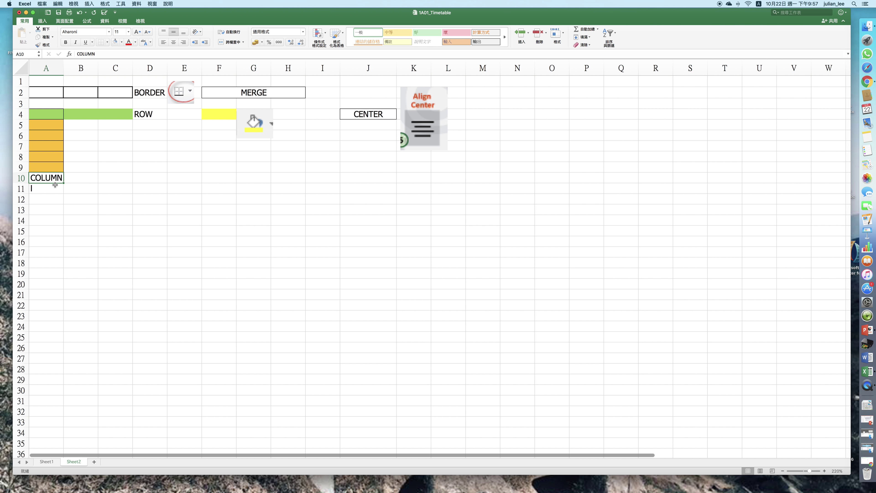
# Highlight whole columns A to D and several whole rows to compare how columns and rows run
pyautogui.click(39, 189)
pyautogui.click(49, 64)
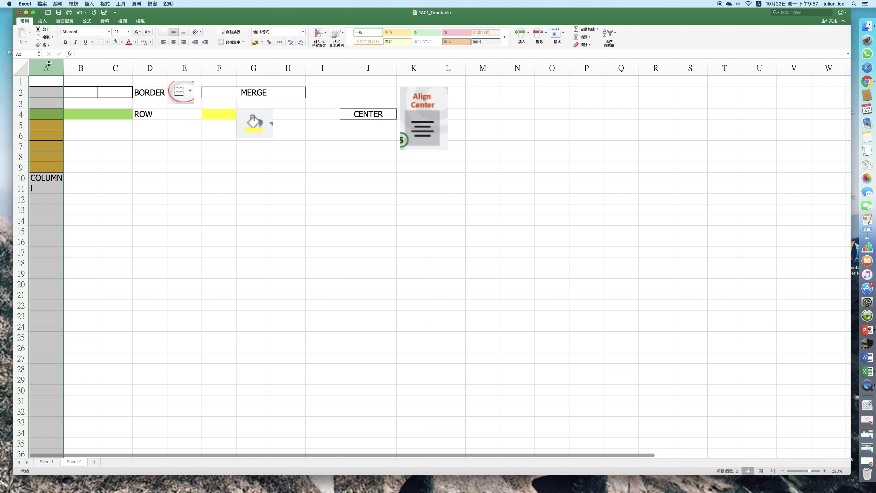
pyautogui.click(81, 68)
pyautogui.click(115, 67)
pyautogui.click(149, 67)
pyautogui.click(21, 103)
pyautogui.click(21, 114)
pyautogui.click(21, 135)
pyautogui.click(155, 169)
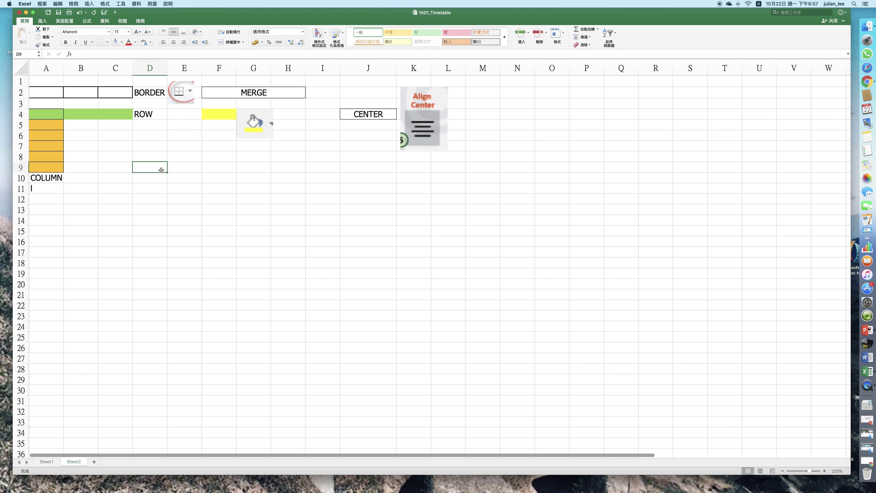
# Fill the range D10:F18 with orange and apply all borders to it
pyautogui.click(159, 179)
pyautogui.moveTo(159, 178); pyautogui.dragTo(221, 263)
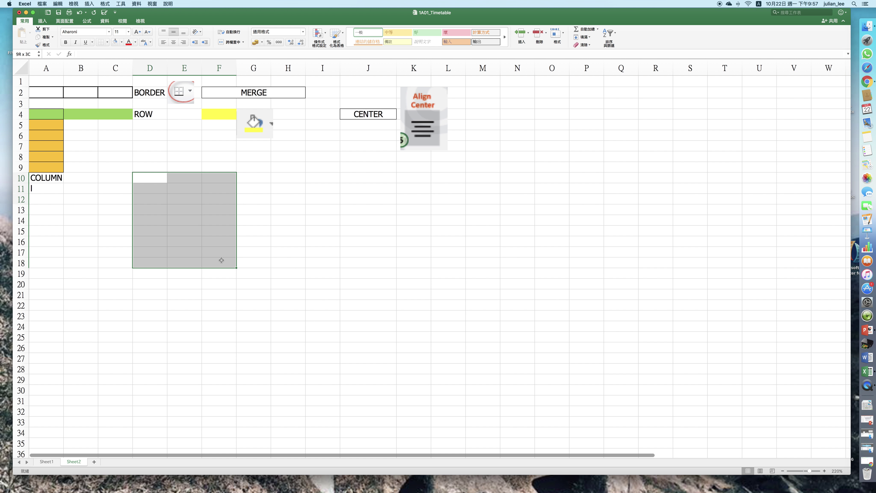
pyautogui.click(121, 42)
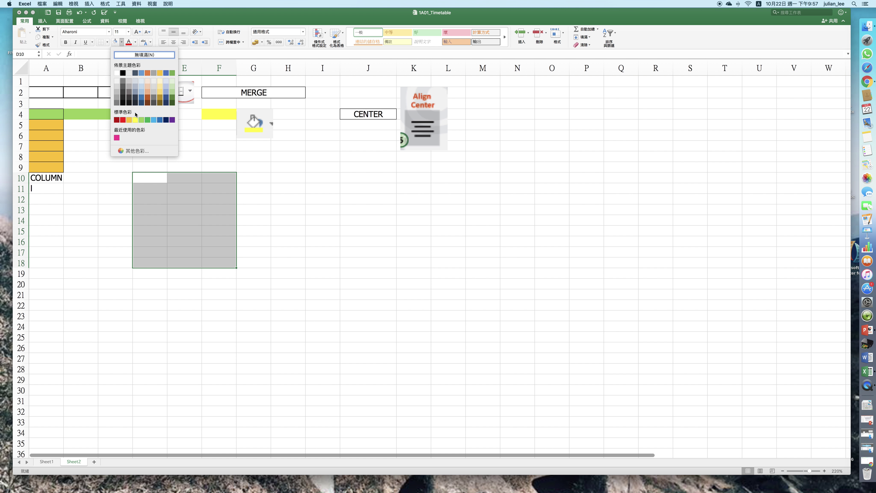
pyautogui.click(131, 121)
pyautogui.click(108, 42)
pyautogui.click(104, 105)
pyautogui.click(274, 194)
pyautogui.scroll(-1, 260, 176)
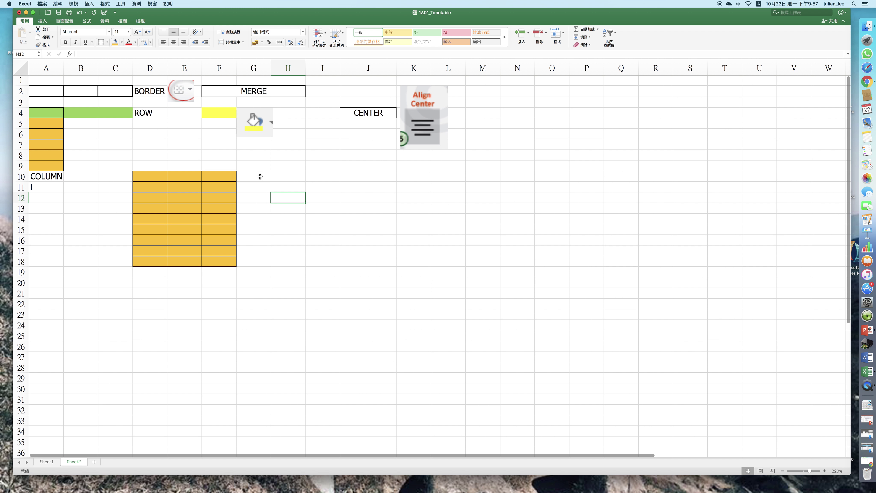
pyautogui.click(260, 177)
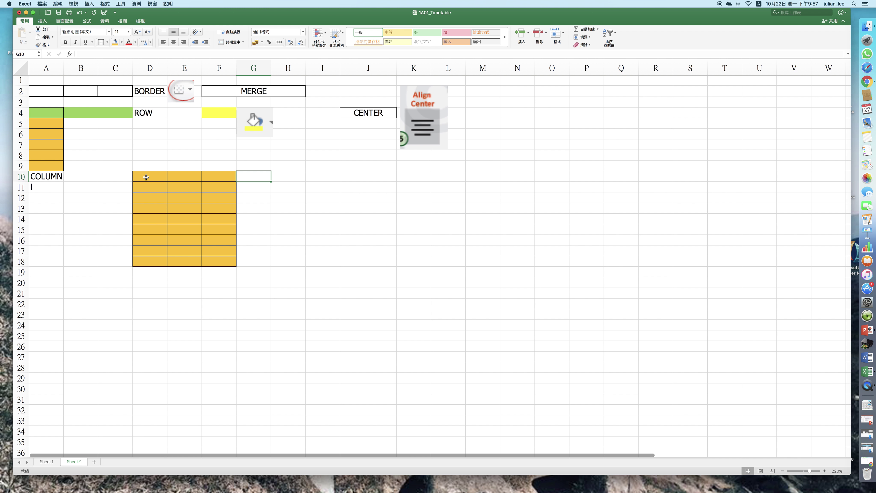
# Highlight columns D to F and enter the column count 3 in cell F20
pyautogui.click(150, 68)
pyautogui.click(184, 68)
pyautogui.click(219, 68)
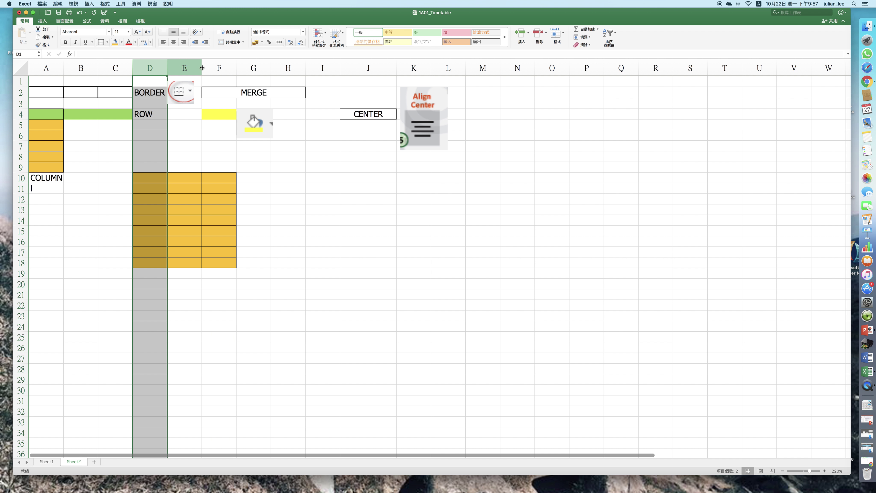
pyautogui.click(279, 207)
pyautogui.click(249, 171)
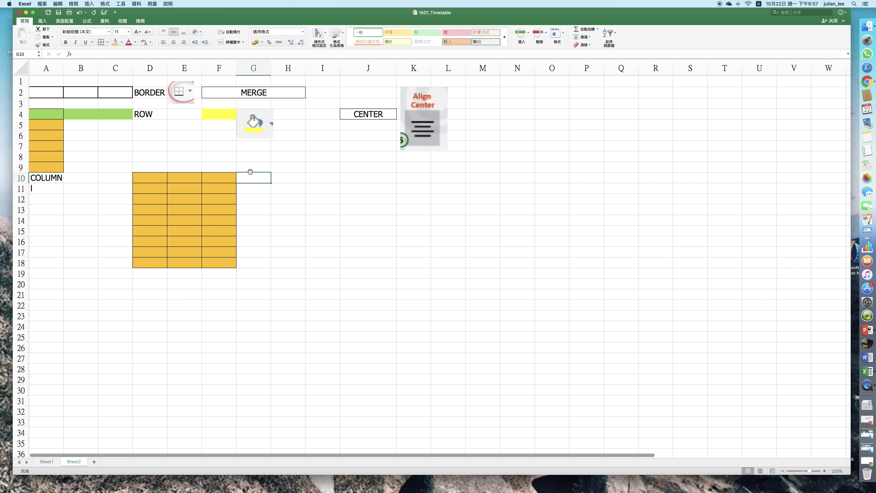
pyautogui.click(218, 283)
pyautogui.write('3')
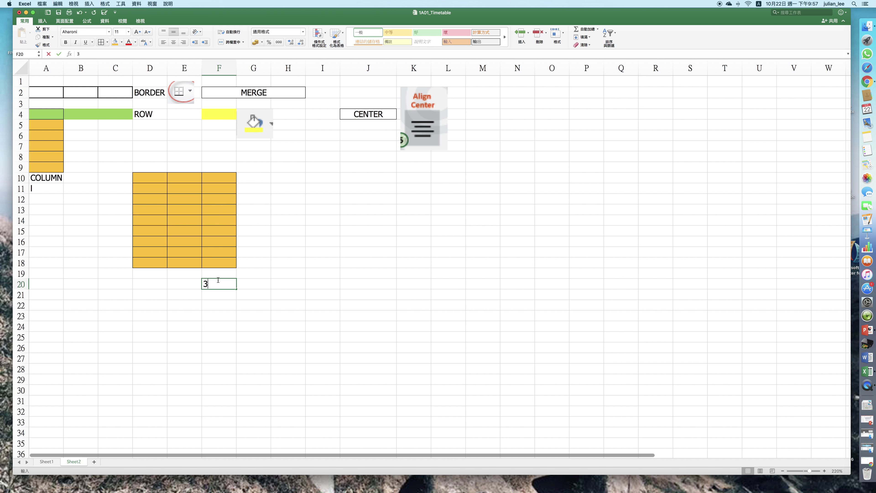
# Number the top row of the orange table 1, 2 and 3 in cells D10 to F10
pyautogui.click(146, 176)
pyautogui.write('1')
pyautogui.press('Tab')
pyautogui.write('2')
pyautogui.press('Tab')
pyautogui.write('3')
# Apply a thick outside border around each of the three table columns, D10:D18, E10:E18 and F10:F18
pyautogui.moveTo(148, 178); pyautogui.dragTo(155, 264)
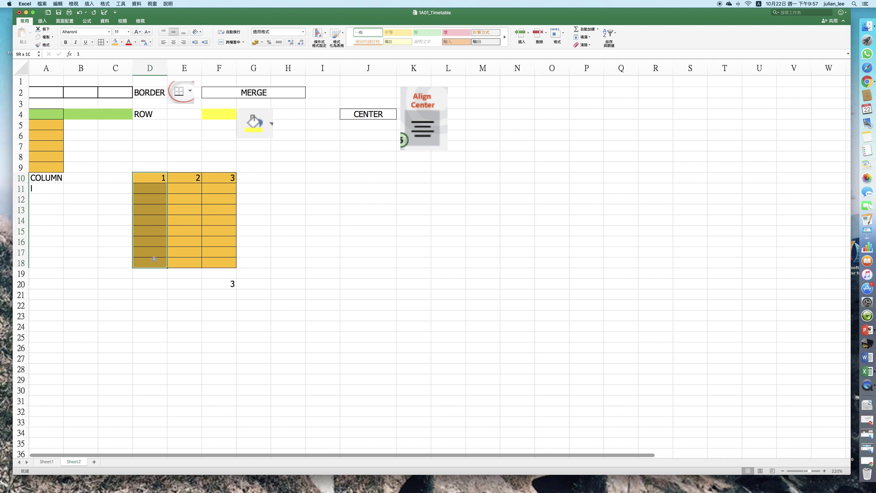
pyautogui.click(107, 42)
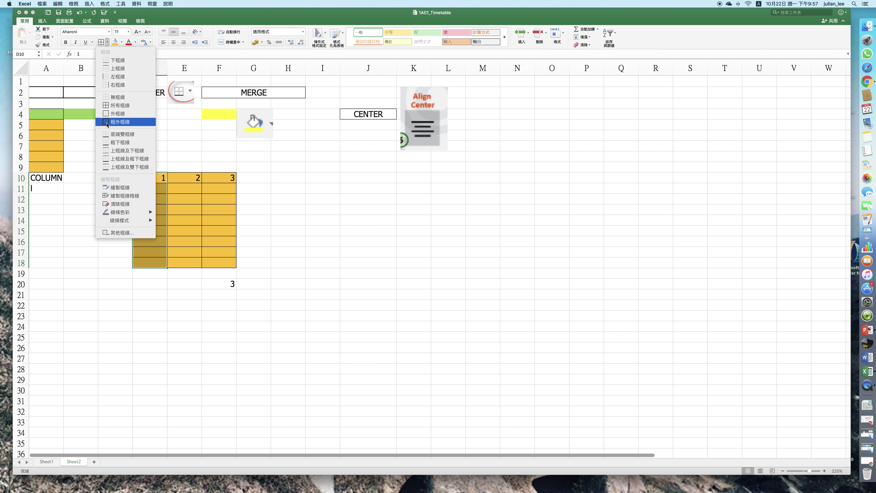
pyautogui.click(119, 121)
pyautogui.moveTo(182, 178); pyautogui.dragTo(184, 259)
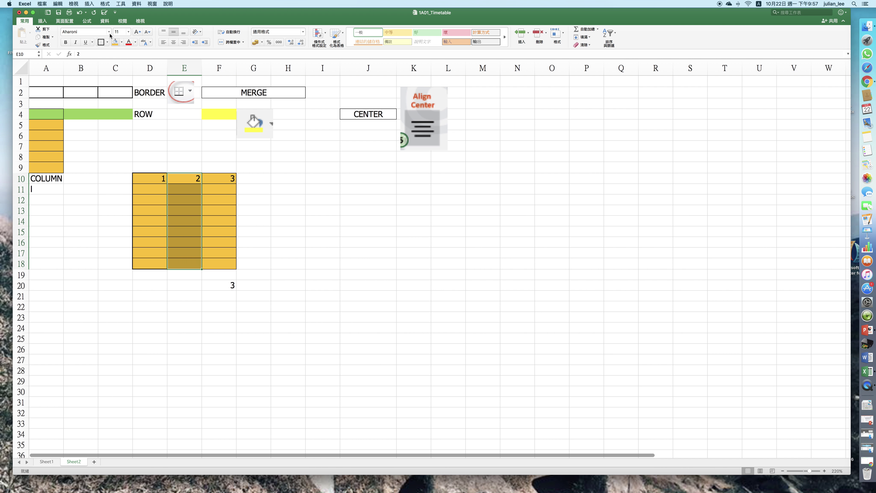
pyautogui.moveTo(219, 176); pyautogui.dragTo(219, 263)
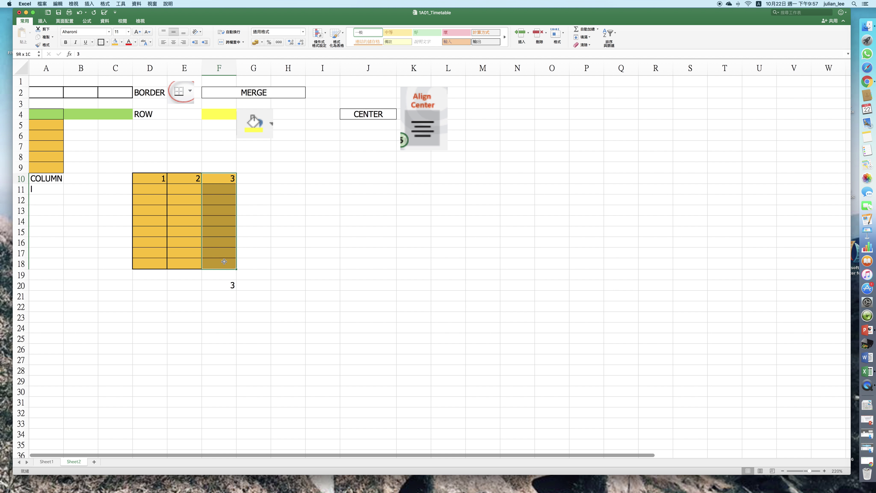
pyautogui.click(100, 43)
pyautogui.click(264, 165)
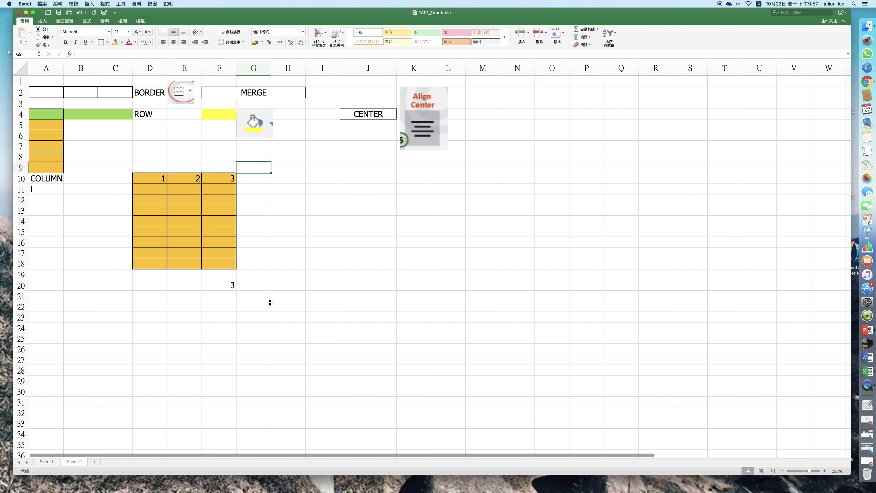
# Enter the label "columns" in cell G20 beside the column count
pyautogui.click(254, 285)
pyautogui.write('cl')
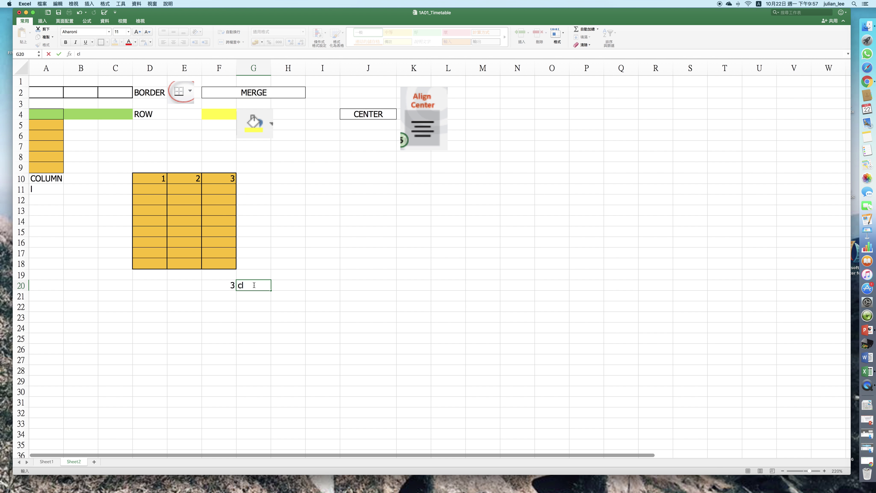
pyautogui.write('olum')
pyautogui.press('BackSpace')
pyautogui.press('BackSpace')
pyautogui.write('ns')
pyautogui.click(288, 264)
# Highlight several rows crossing the table, and number the rows 2 to 9 in cells D11 to D18
pyautogui.moveTo(143, 179); pyautogui.dragTo(321, 178)
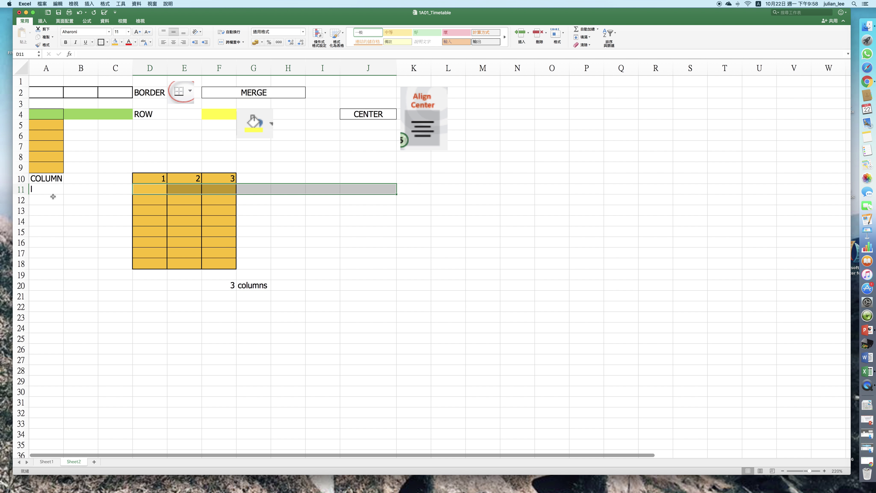
pyautogui.click(21, 200)
pyautogui.click(21, 212)
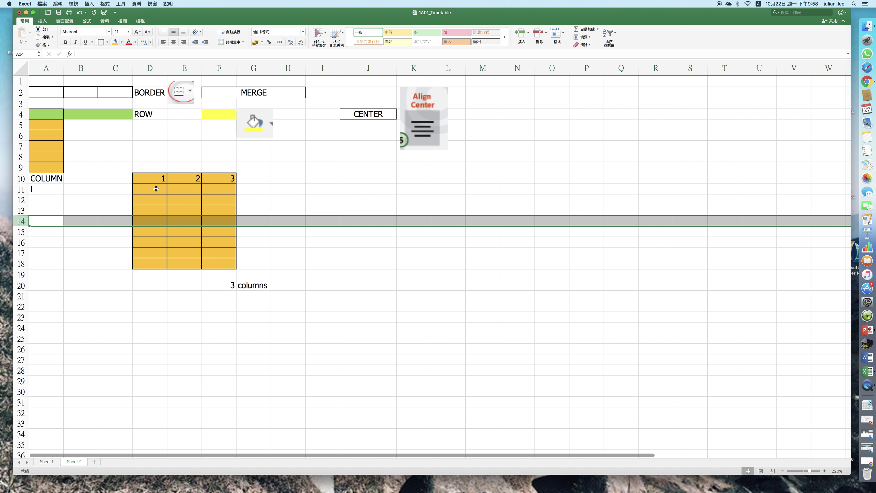
pyautogui.click(158, 178)
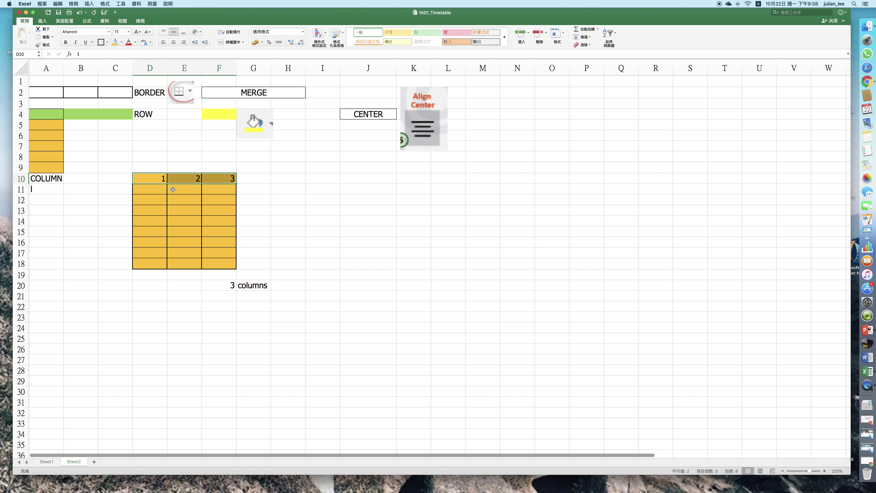
pyautogui.click(151, 190)
pyautogui.write('2')
pyautogui.press('Return')
pyautogui.write('3')
pyautogui.press('Return')
pyautogui.write('4')
pyautogui.press('Return')
pyautogui.write('5')
pyautogui.press('Return')
pyautogui.write('6')
pyautogui.press('Return')
pyautogui.write('7')
pyautogui.press('Return')
pyautogui.write('8')
pyautogui.press('Return')
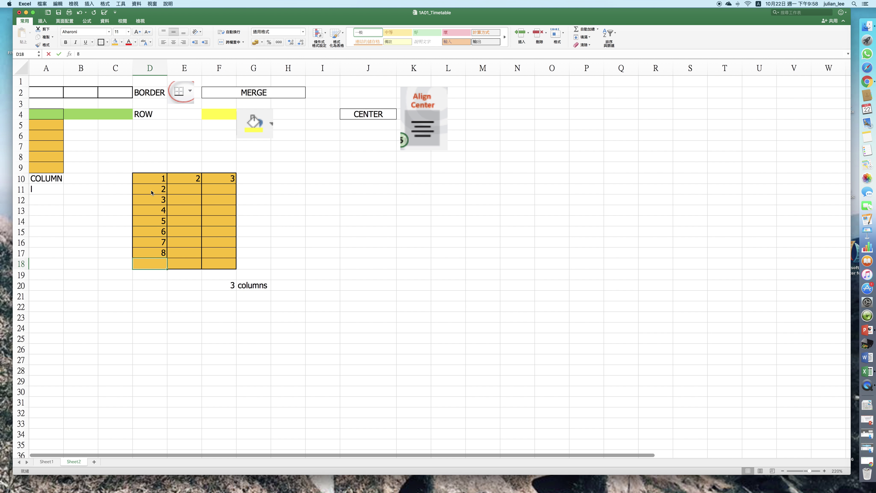
pyautogui.write('9')
pyautogui.press('Return')
# Enter the label "9rows" in cell G18 beside the table's last row
pyautogui.click(249, 259)
pyautogui.write('9rows')
pyautogui.click(317, 262)
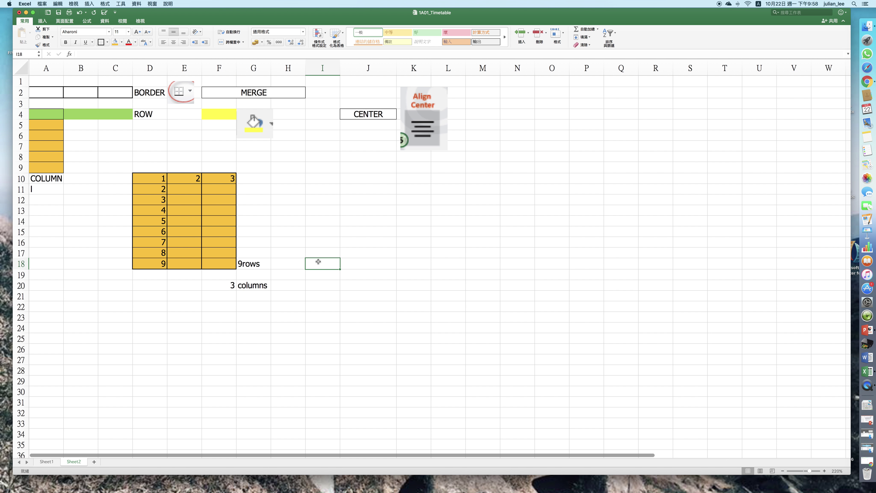
# Fill the table's top row, D10:F10, with red
pyautogui.moveTo(153, 179); pyautogui.dragTo(231, 179)
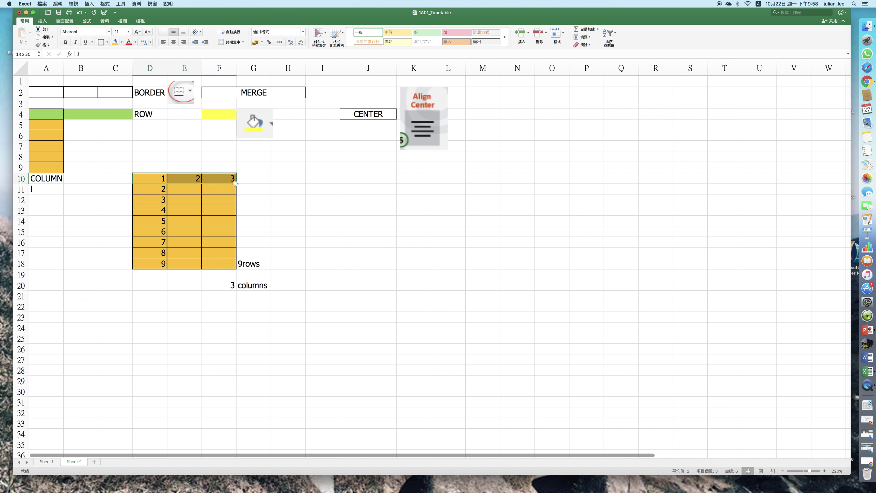
pyautogui.click(122, 43)
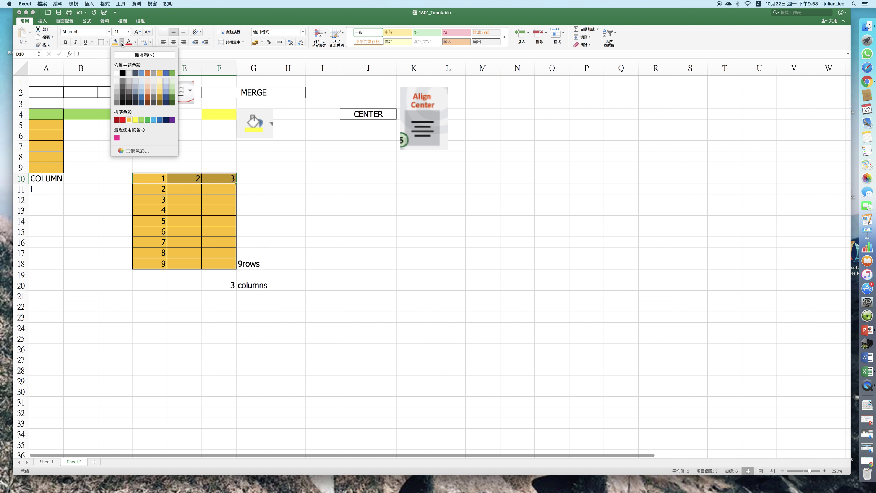
pyautogui.click(123, 121)
pyautogui.moveTo(195, 178); pyautogui.dragTo(248, 179)
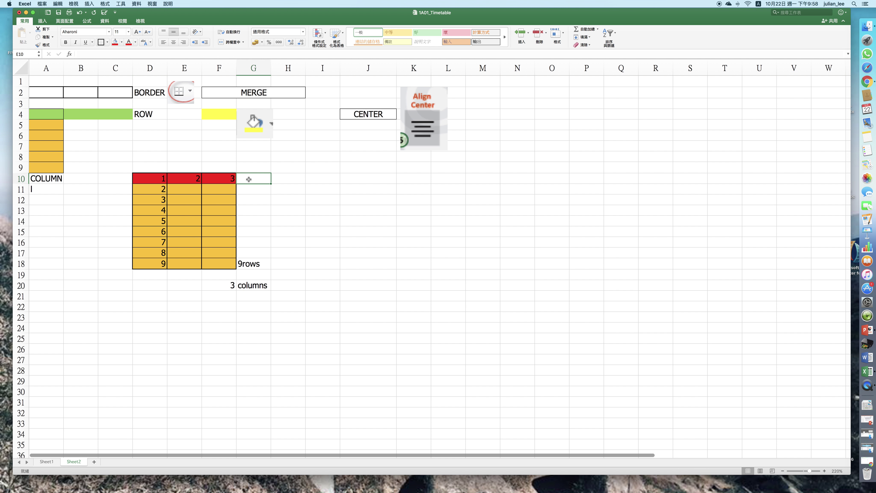
# Highlight the table columns in turn and fill the third column, F10:F18, with orange
pyautogui.click(150, 68)
pyautogui.moveTo(161, 181); pyautogui.dragTo(159, 264)
pyautogui.moveTo(190, 181); pyautogui.dragTo(218, 255)
pyautogui.click(226, 265)
pyautogui.moveTo(225, 177); pyautogui.dragTo(224, 264)
pyautogui.click(122, 45)
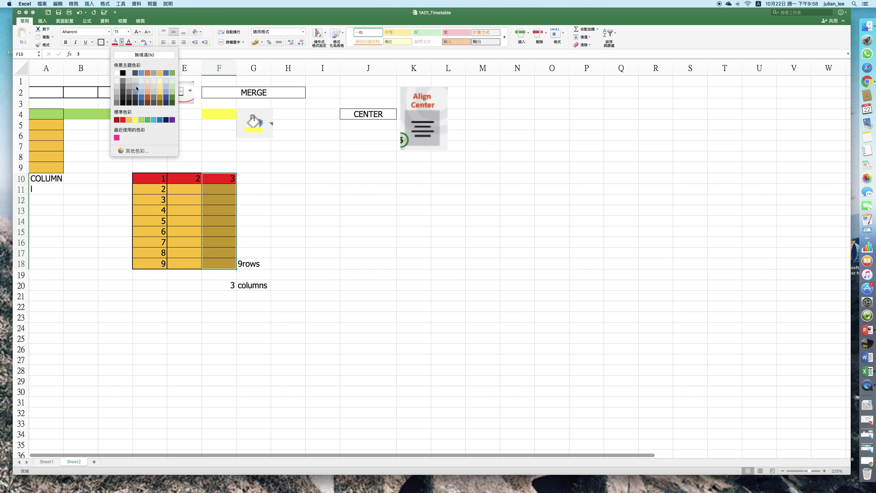
pyautogui.click(131, 117)
pyautogui.click(288, 146)
pyautogui.hscroll(1, 238, 193)
pyautogui.click(286, 243)
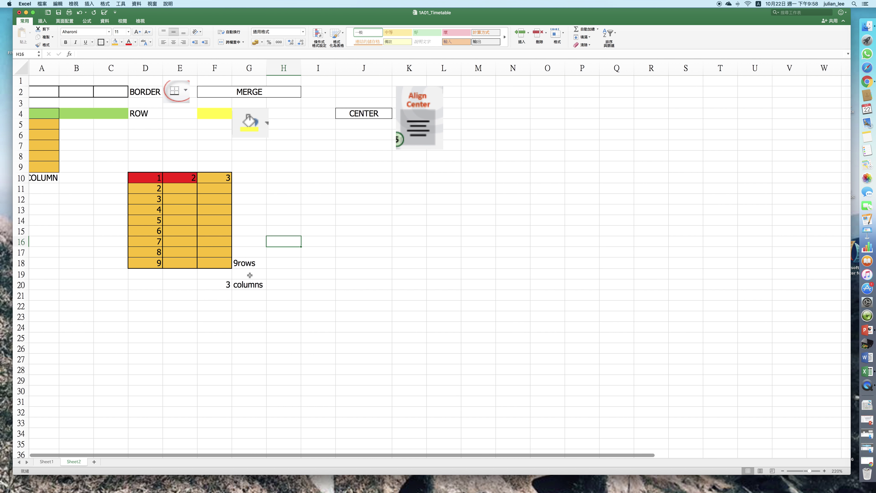
pyautogui.hscroll(-1, 236, 218)
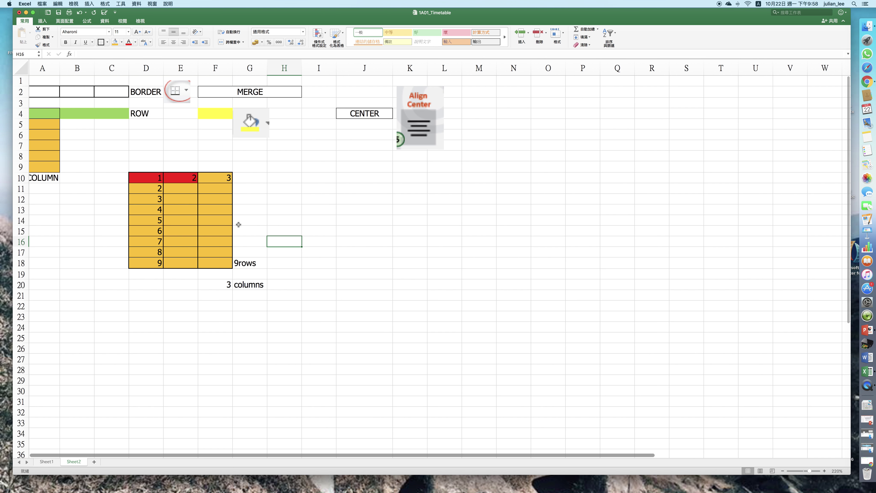
pyautogui.hscroll(-2, 52, 93)
# Highlight the bordered example cells A2:C2, and remove all borders from the table range D10:F18
pyautogui.moveTo(47, 92); pyautogui.dragTo(116, 93)
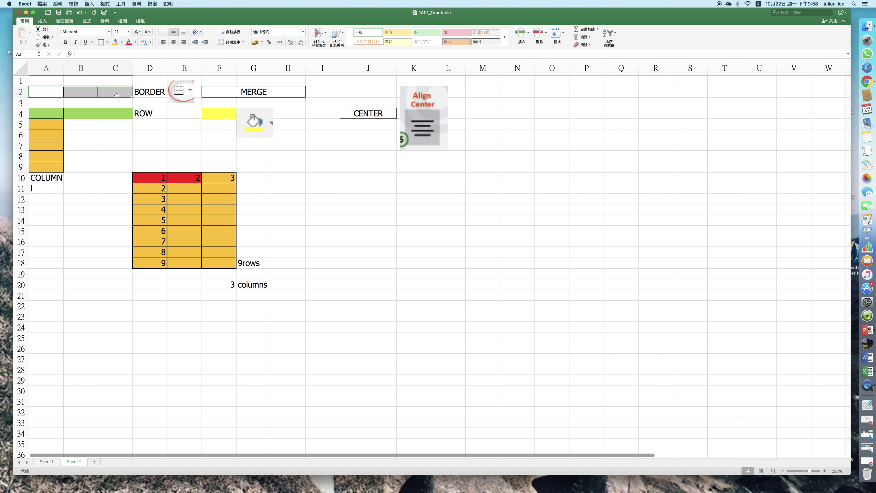
pyautogui.moveTo(155, 178); pyautogui.dragTo(219, 268)
pyautogui.click(179, 113)
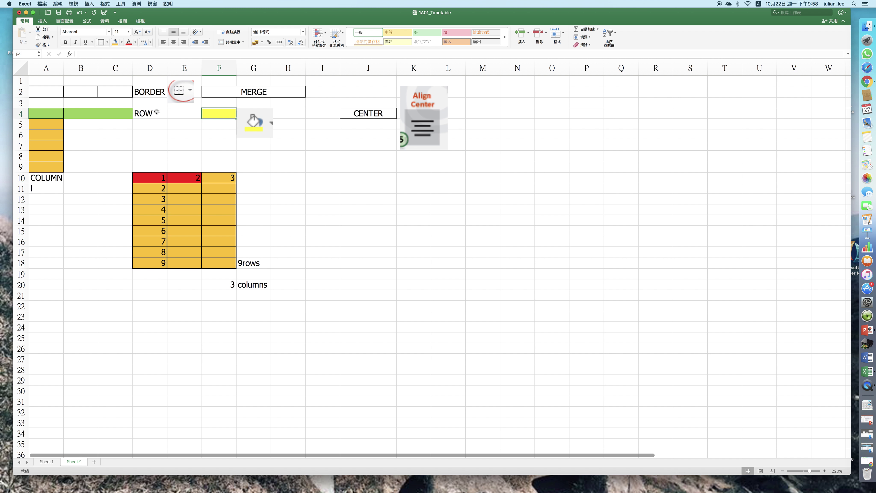
pyautogui.moveTo(145, 178); pyautogui.dragTo(220, 269)
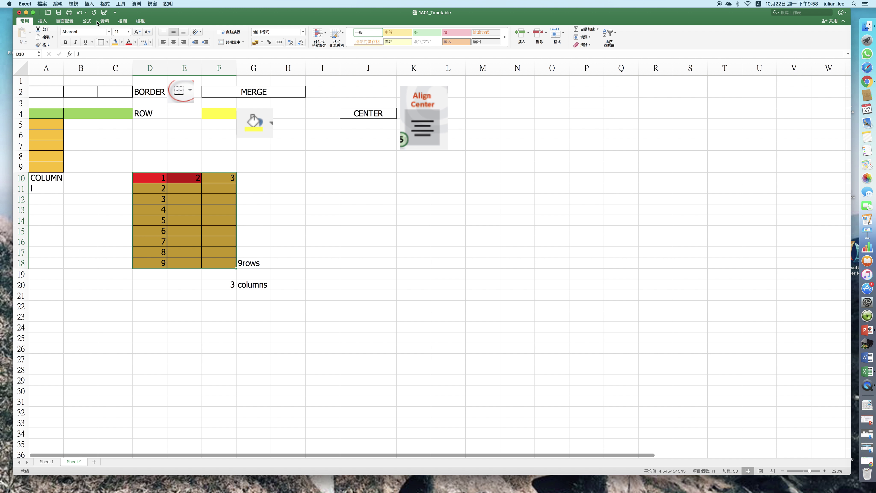
pyautogui.click(107, 42)
pyautogui.click(113, 94)
pyautogui.click(221, 153)
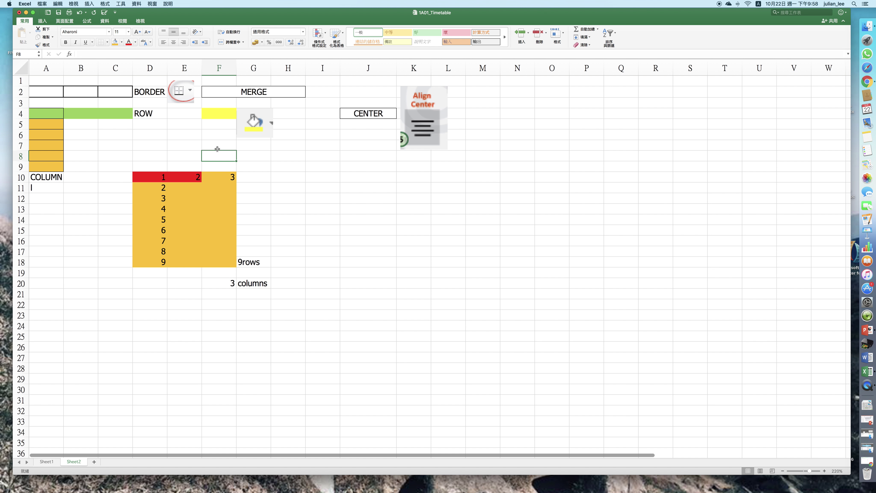
# Apply all borders to the table range D10:F18 and fill the "BORDER" label cell D2 with orange
pyautogui.moveTo(149, 177); pyautogui.dragTo(223, 261)
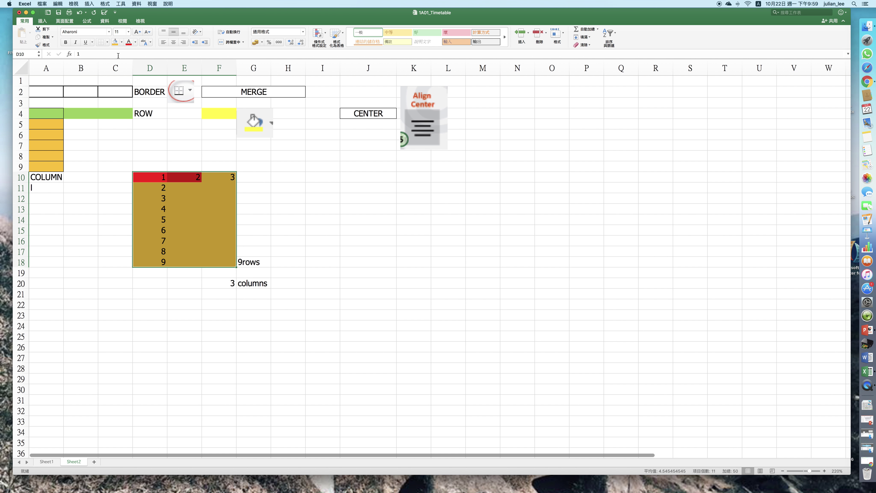
pyautogui.click(107, 43)
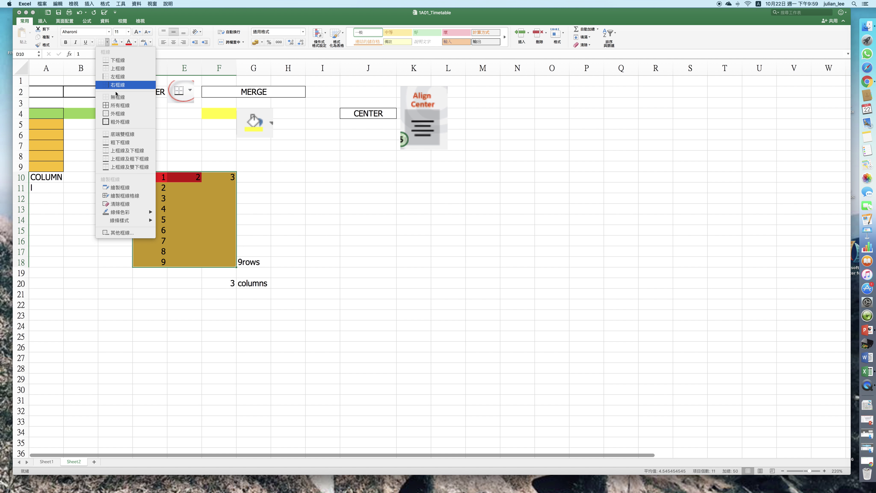
pyautogui.click(118, 105)
pyautogui.click(151, 93)
pyautogui.click(115, 42)
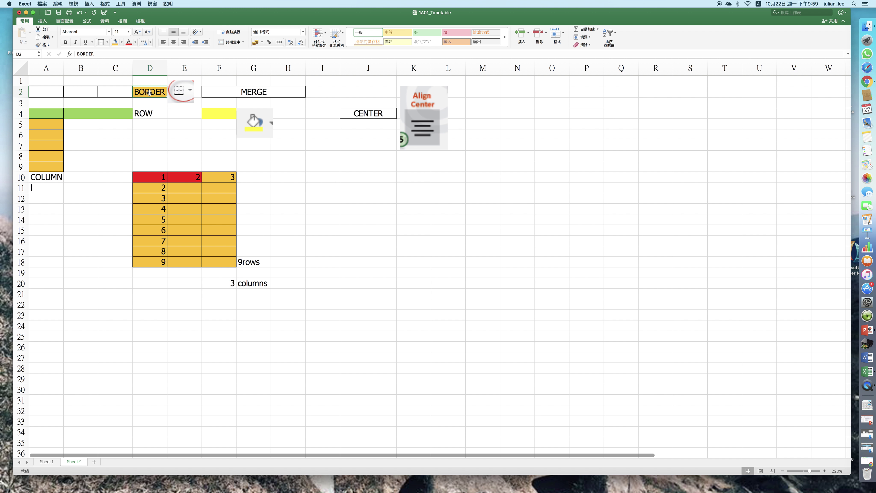
# Apply all borders to the empty range J12:J25, and remove them again with the no-border option
pyautogui.moveTo(370, 200); pyautogui.dragTo(349, 314)
pyautogui.click(101, 43)
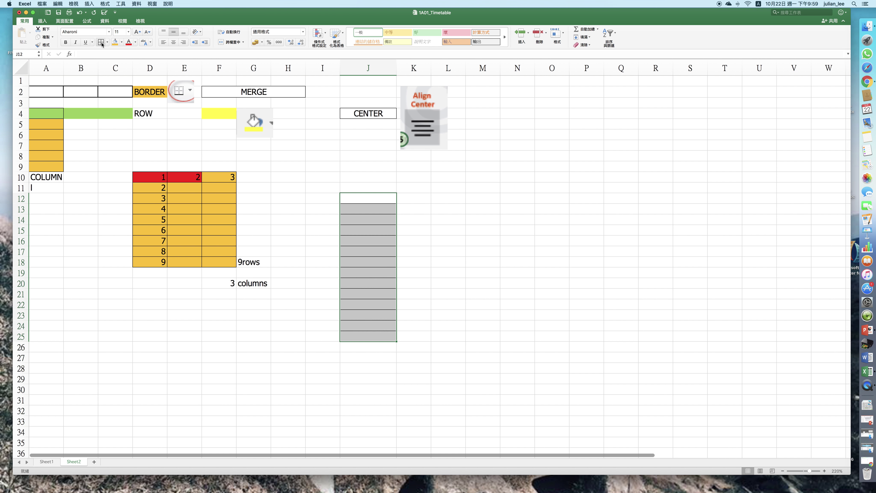
pyautogui.click(107, 43)
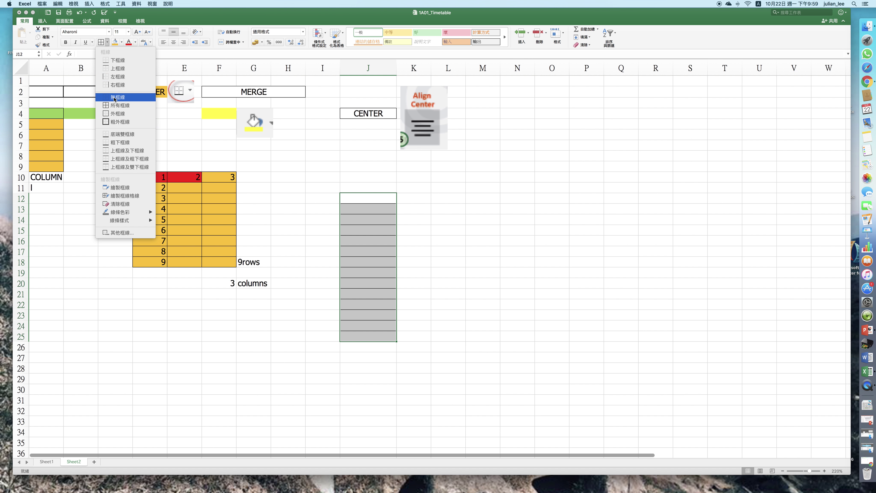
pyautogui.click(128, 99)
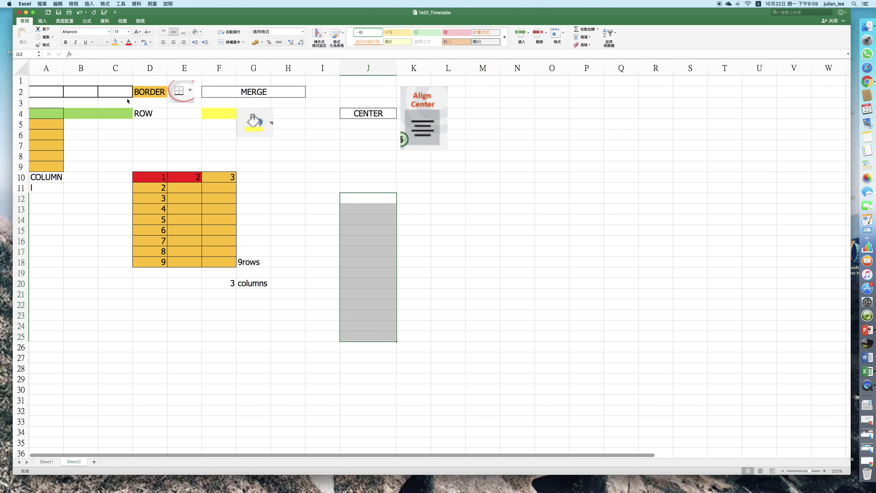
# Apply outside borders to J12:J25 and to the extended range J12:J26
pyautogui.click(108, 42)
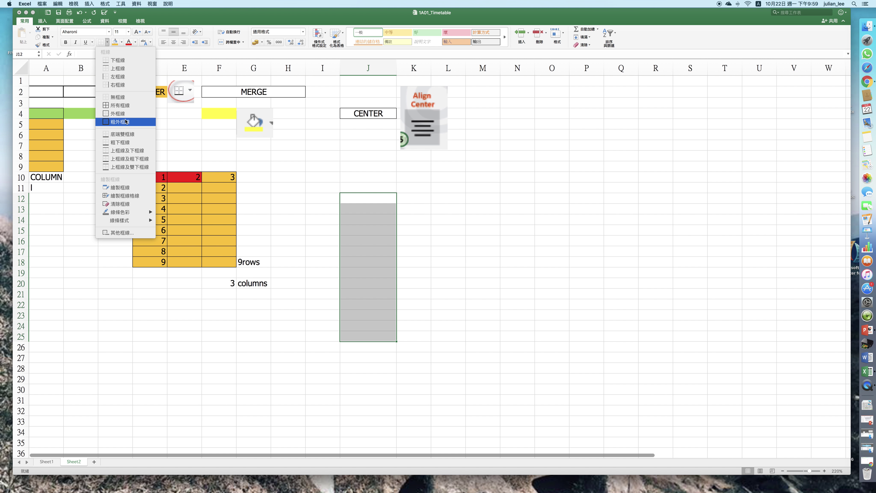
pyautogui.click(125, 116)
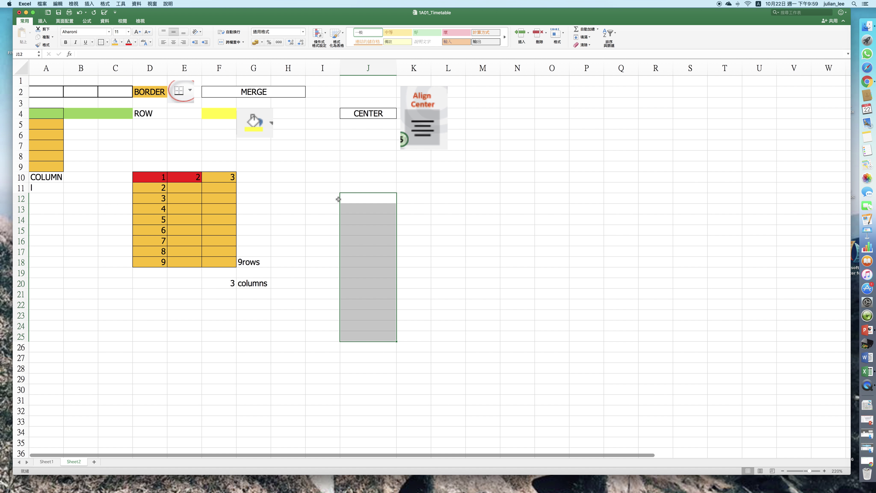
pyautogui.moveTo(342, 368); pyautogui.dragTo(341, 357)
pyautogui.moveTo(351, 200); pyautogui.dragTo(351, 347)
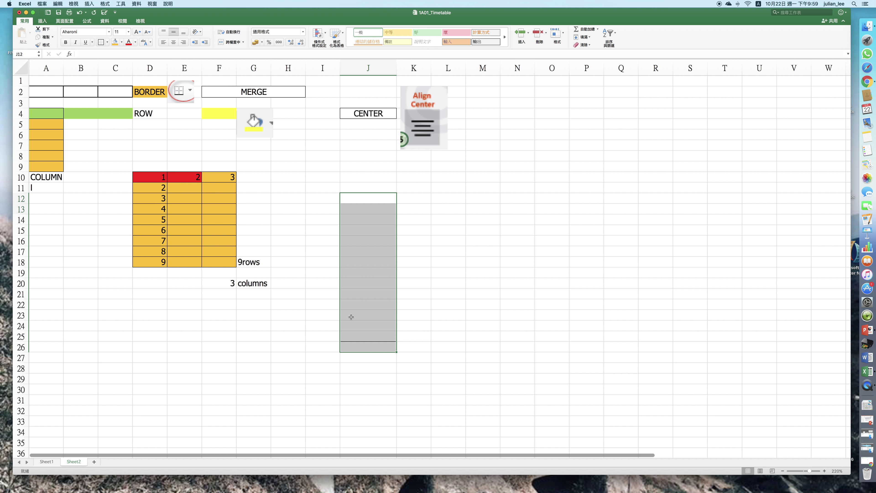
pyautogui.click(107, 43)
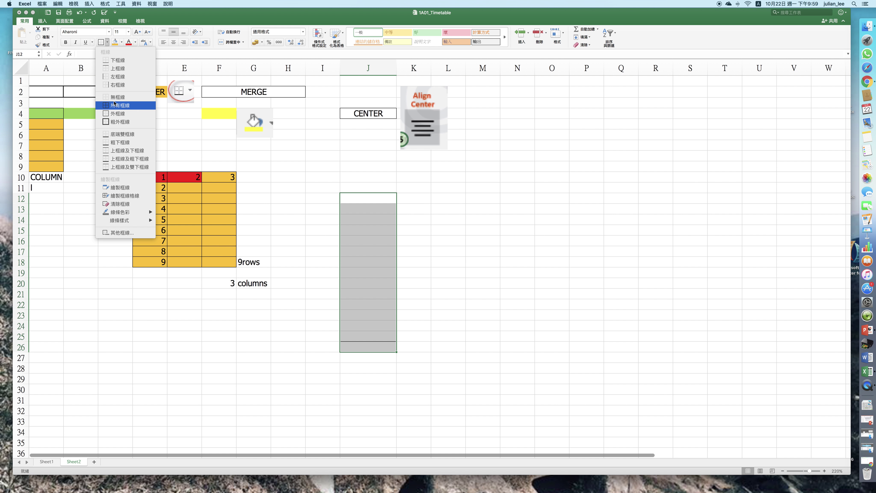
pyautogui.click(125, 117)
pyautogui.hscroll(1, 238, 182)
pyautogui.click(285, 189)
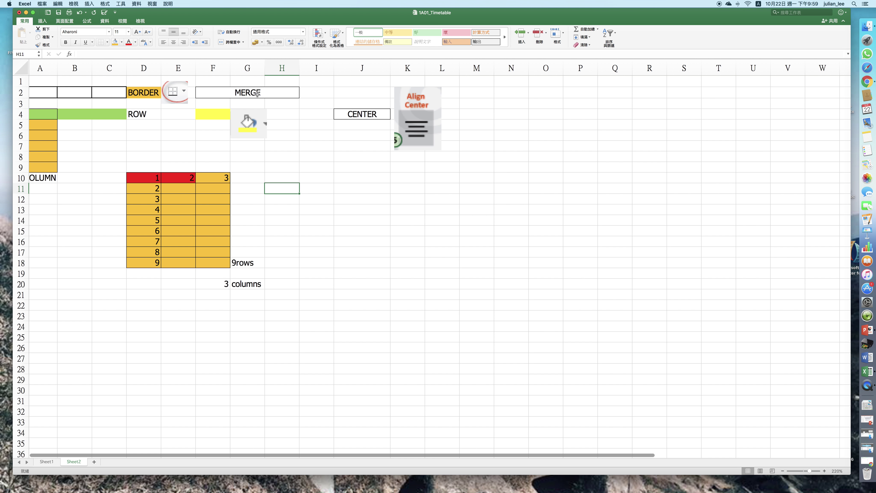
# Highlight the row cells I12:N12, and merge and center the column cells J12:J21
pyautogui.moveTo(327, 199); pyautogui.dragTo(511, 200)
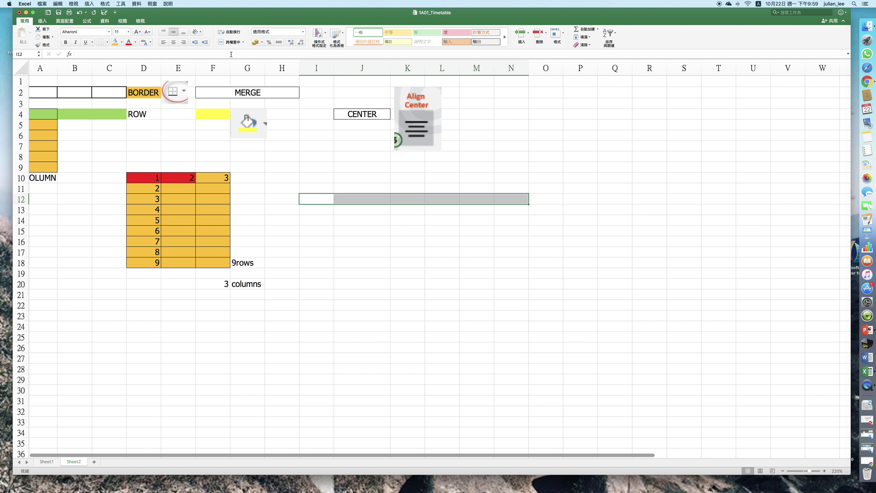
pyautogui.moveTo(400, 238); pyautogui.dragTo(394, 234)
pyautogui.moveTo(359, 199); pyautogui.dragTo(375, 295)
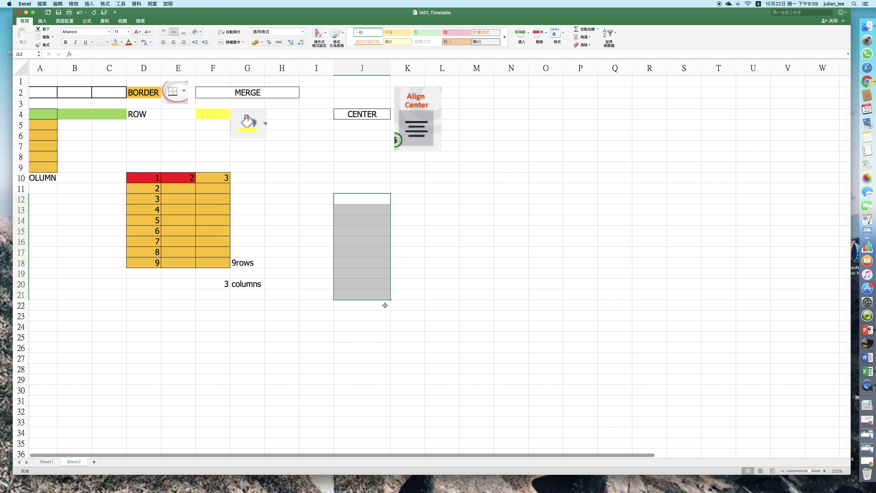
pyautogui.click(223, 43)
pyautogui.click(466, 193)
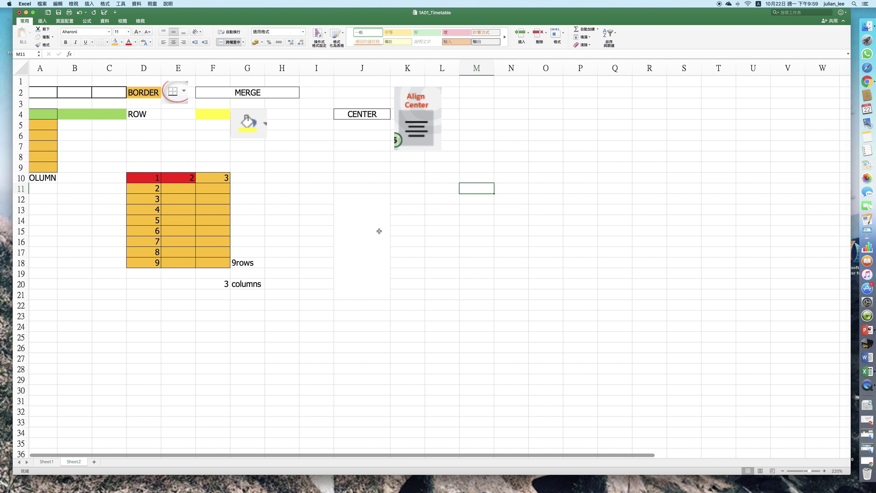
# Fill the merged cell J12:J21 with orange
pyautogui.click(363, 213)
pyautogui.click(115, 42)
pyautogui.click(435, 228)
pyautogui.click(344, 233)
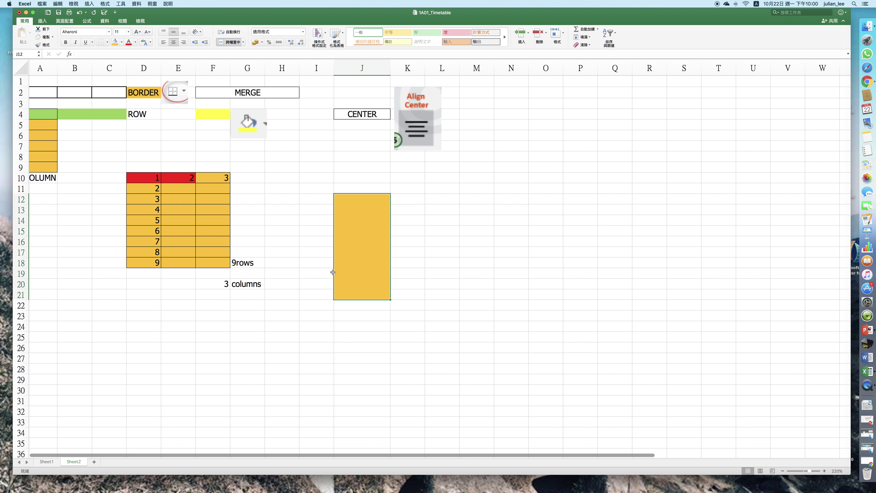
pyautogui.click(438, 251)
# Unmerge the orange cell block J12:J21
pyautogui.click(360, 190)
pyautogui.click(351, 209)
pyautogui.click(221, 42)
pyautogui.click(406, 193)
# Apply all borders to the orange cells J12:J21
pyautogui.moveTo(371, 200); pyautogui.dragTo(373, 298)
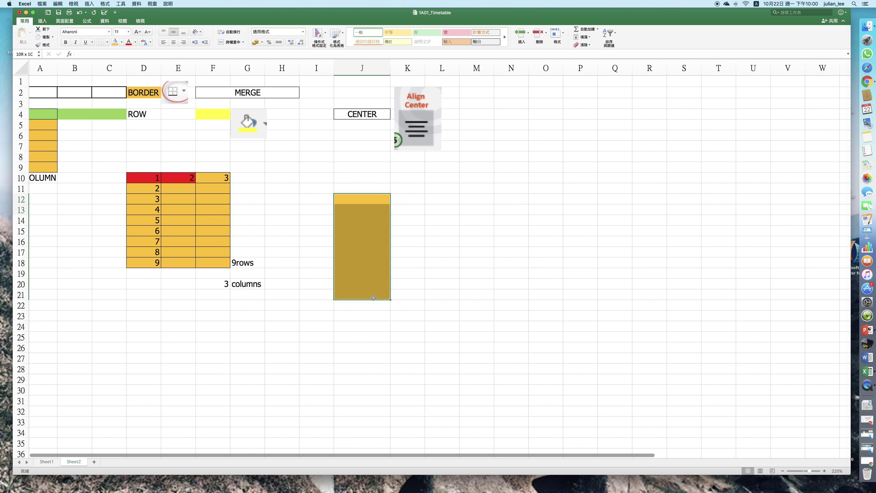
pyautogui.click(107, 43)
pyautogui.click(359, 222)
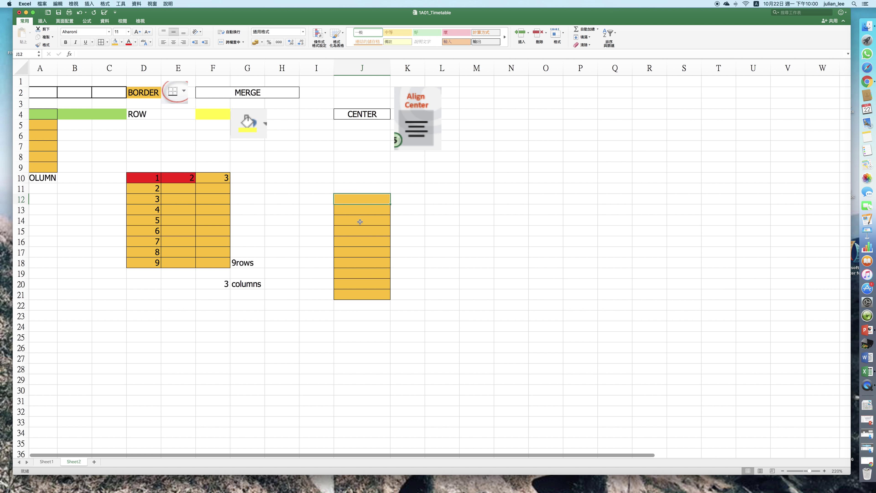
pyautogui.moveTo(356, 198); pyautogui.dragTo(363, 320)
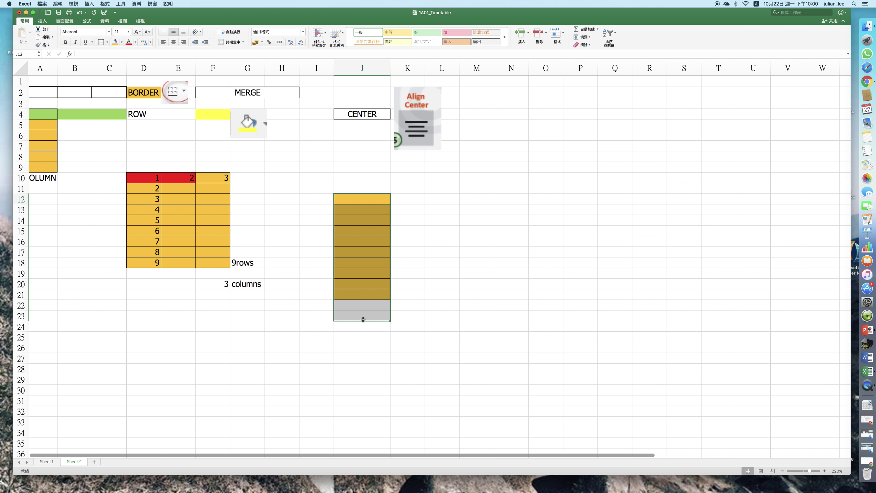
pyautogui.click(425, 268)
pyautogui.click(365, 116)
pyautogui.click(410, 178)
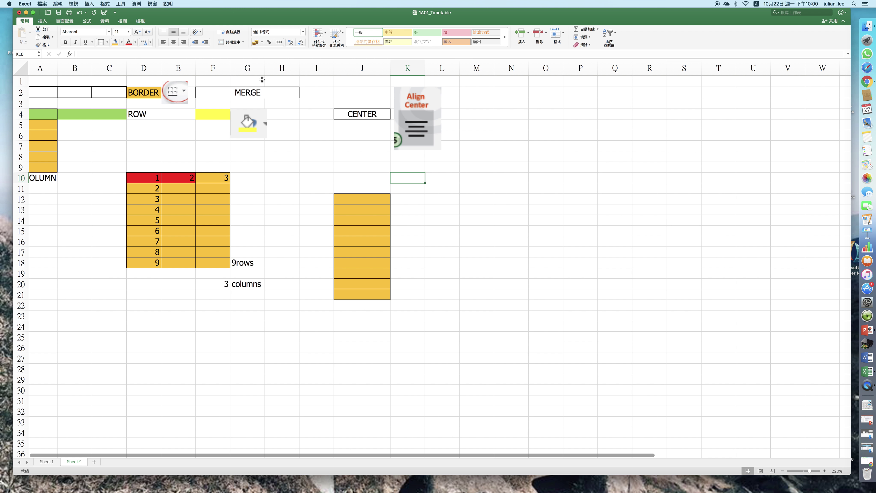
# Widen column G to more than twice its width, and center the "columns" label in G20
pyautogui.moveTo(264, 68); pyautogui.dragTo(313, 88)
pyautogui.click(251, 286)
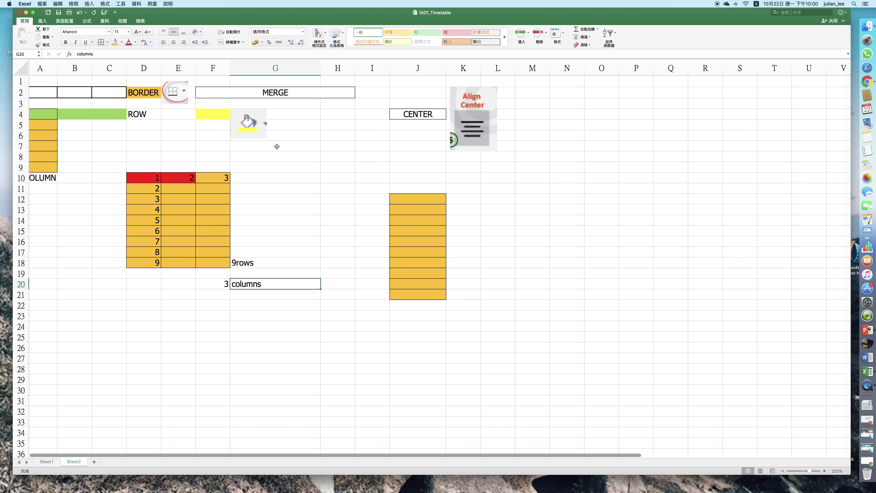
pyautogui.click(245, 301)
pyautogui.click(249, 286)
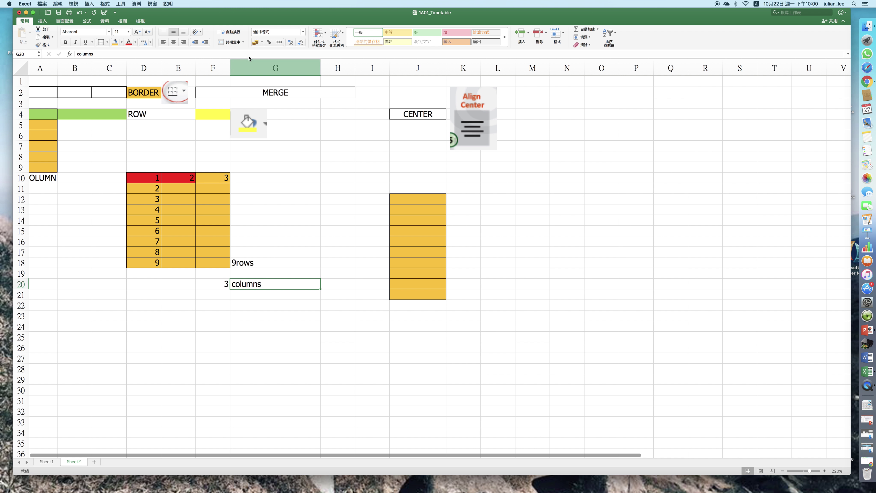
pyautogui.click(174, 43)
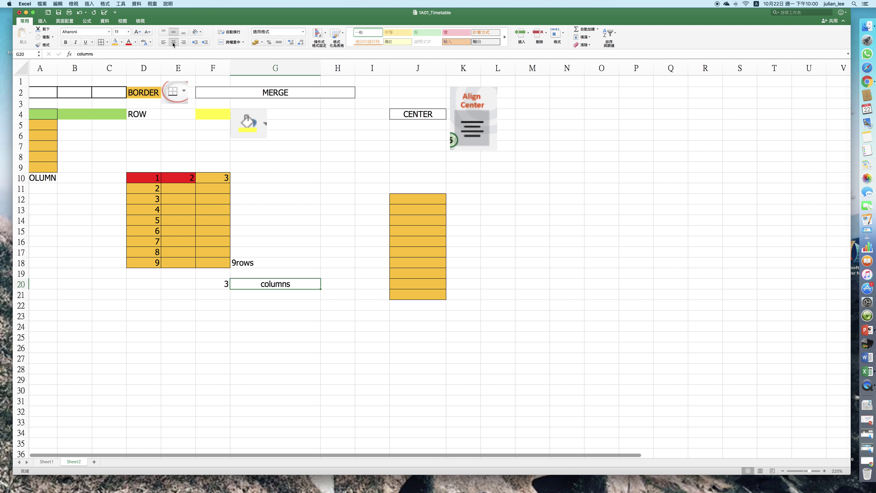
# Center the number 3 in F20 and the "9rows" label in G18
pyautogui.click(215, 287)
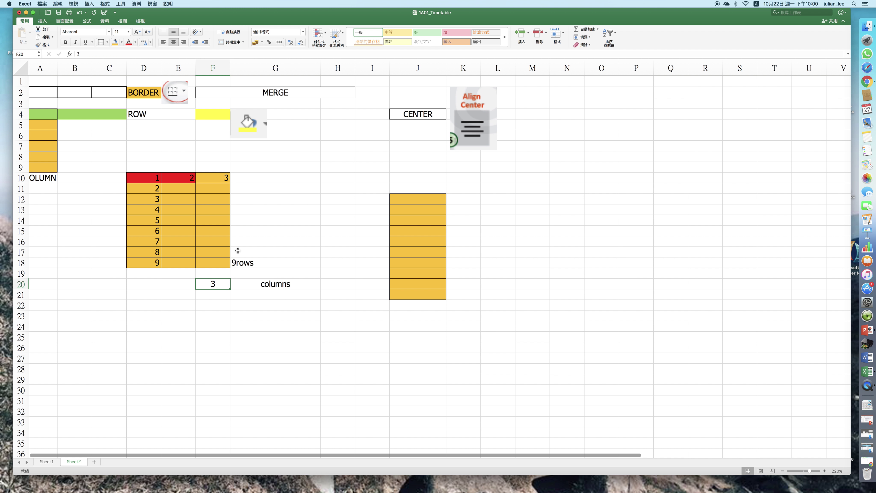
pyautogui.click(241, 262)
pyautogui.click(174, 43)
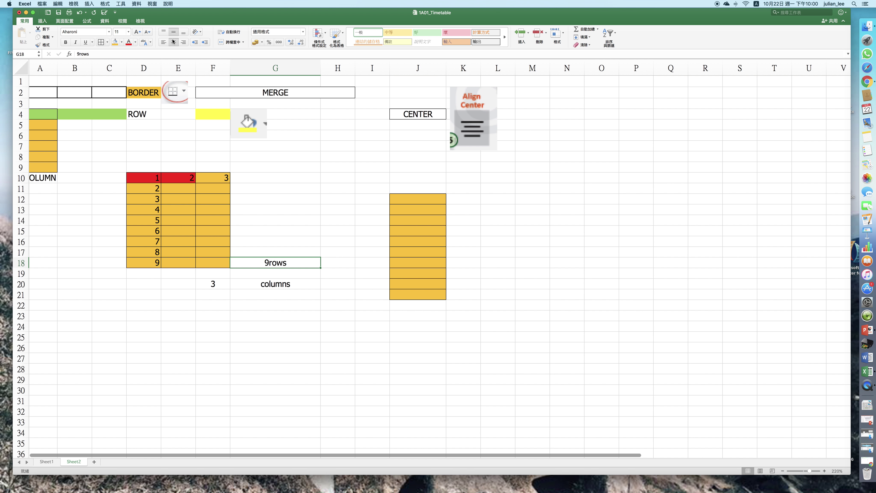
# Center the contents of columns D, E and F
pyautogui.click(143, 68)
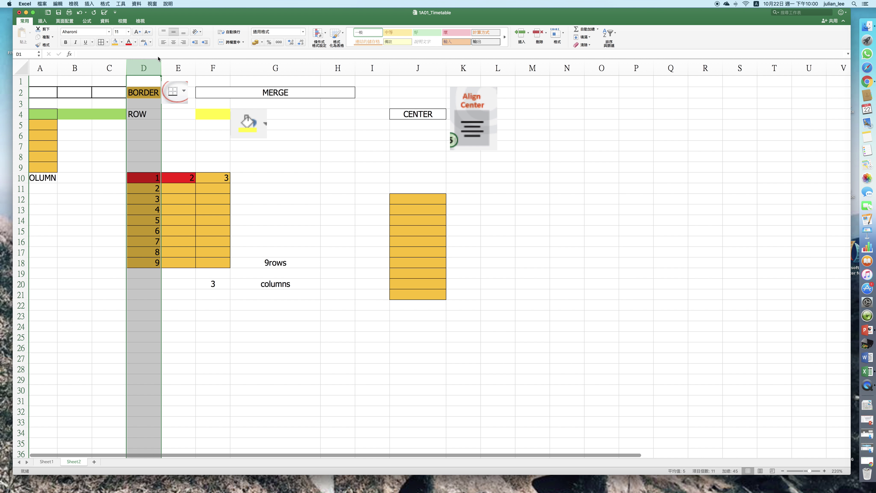
pyautogui.click(174, 42)
pyautogui.click(222, 227)
pyautogui.moveTo(178, 68); pyautogui.dragTo(213, 68)
pyautogui.click(173, 42)
pyautogui.click(328, 189)
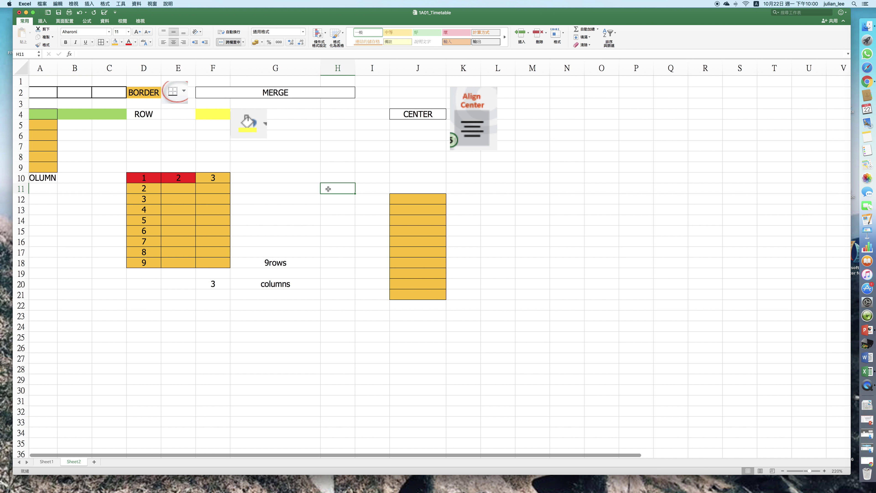
# Fill the empty cell H8 with the recently used pink colour
pyautogui.click(311, 158)
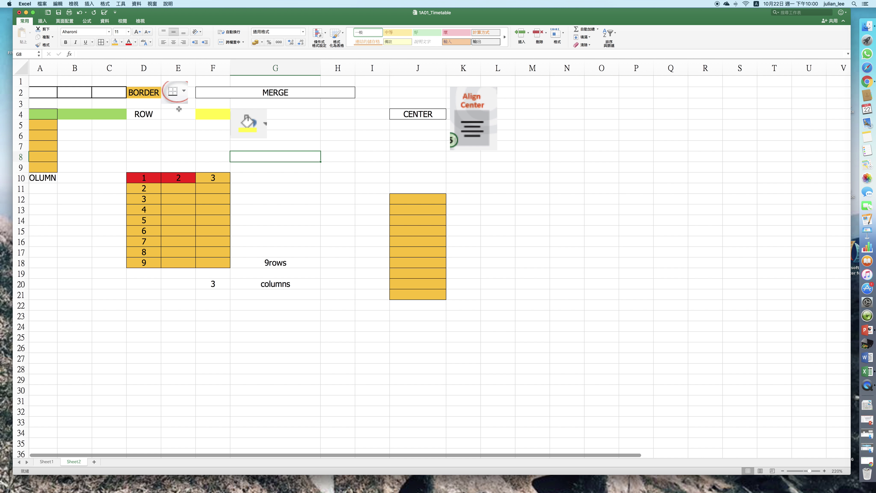
pyautogui.click(203, 113)
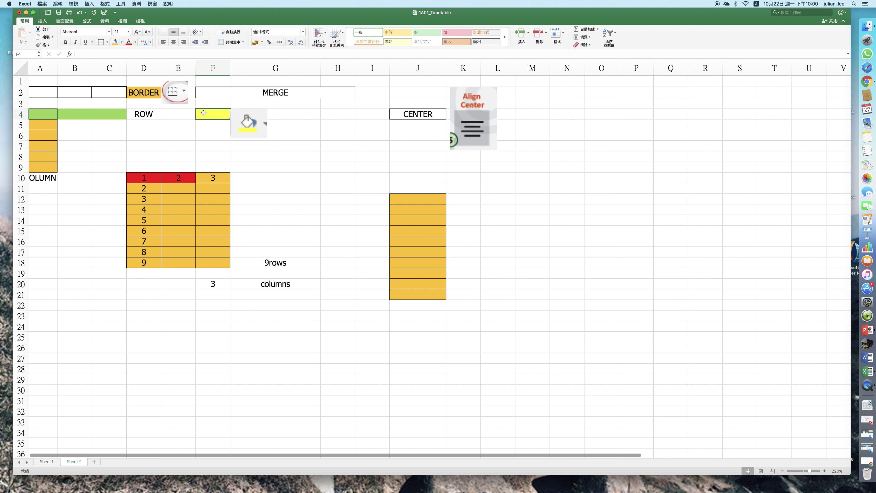
pyautogui.click(309, 155)
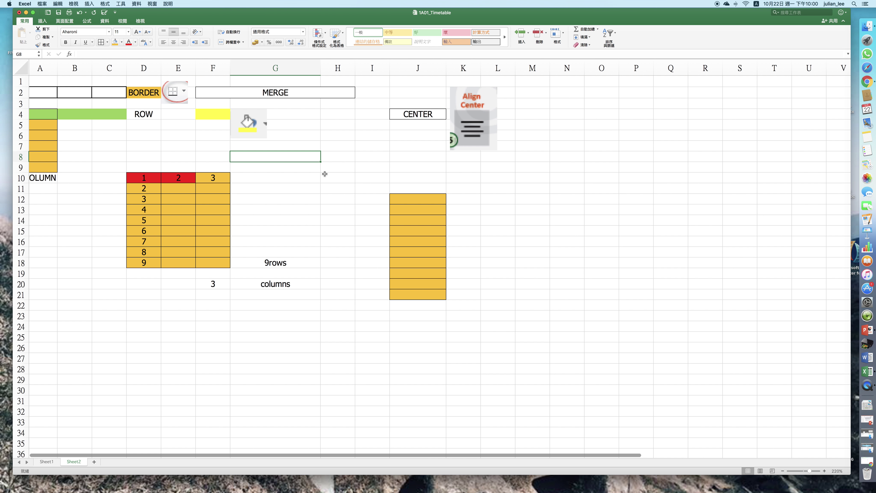
pyautogui.click(333, 157)
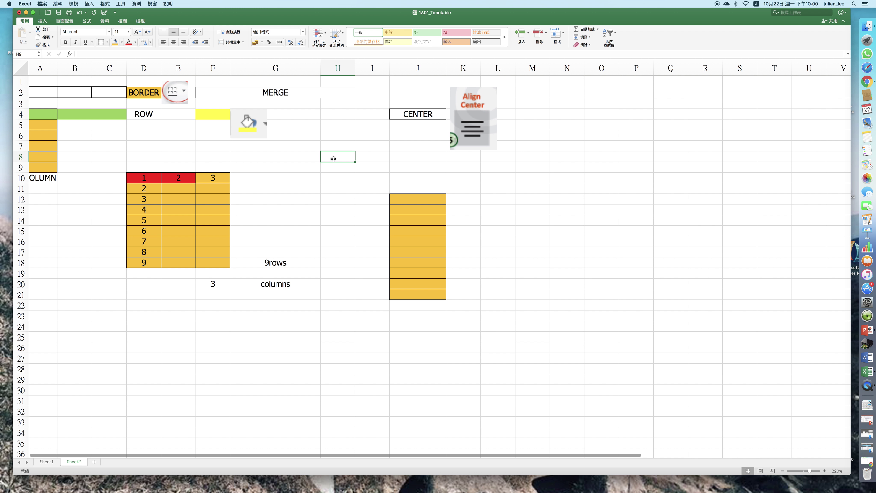
pyautogui.click(123, 42)
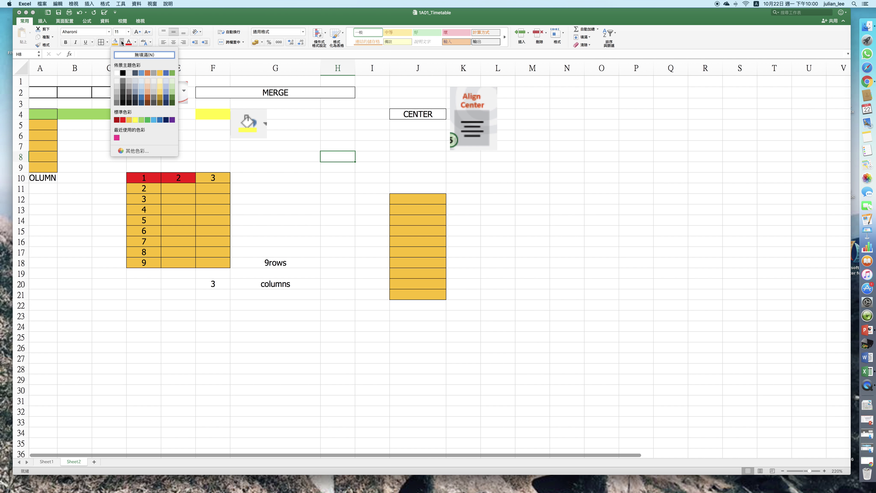
pyautogui.click(117, 137)
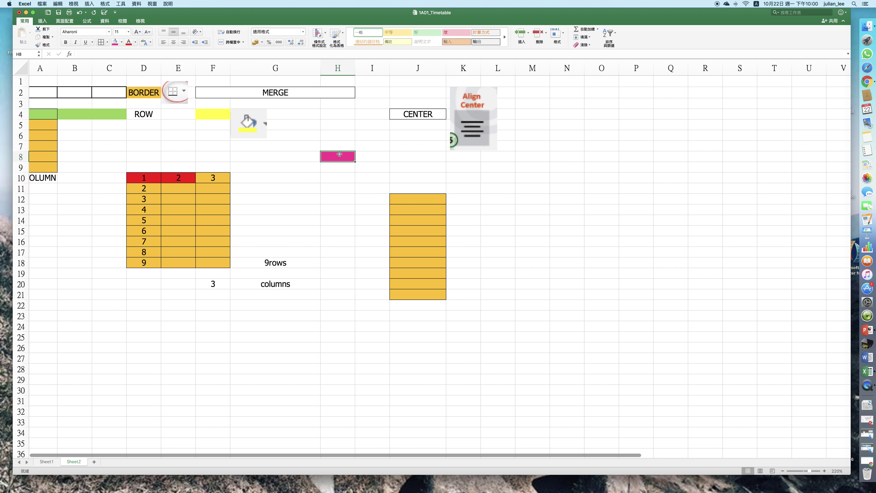
pyautogui.click(339, 181)
pyautogui.click(348, 160)
# Switch to Sheet1 and highlight the timetable's TIME(S) column A2:A14 and TIME(L) column H2:H16
pyautogui.click(47, 461)
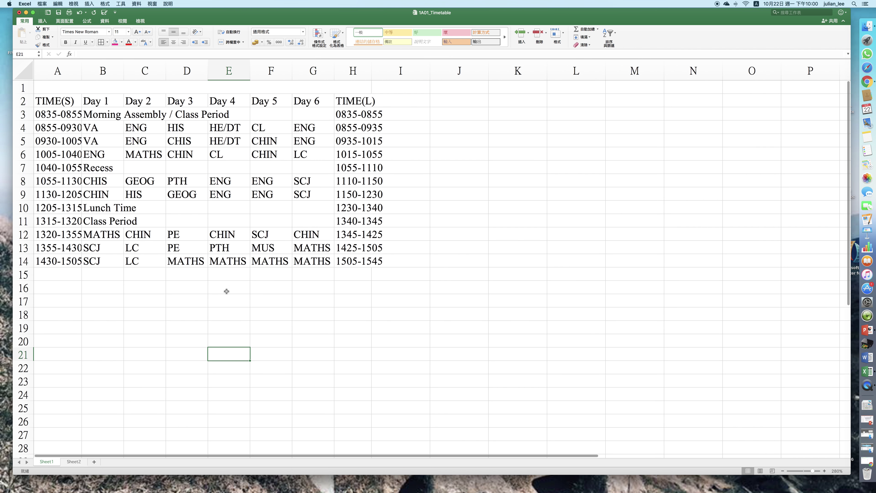
pyautogui.click(203, 222)
pyautogui.click(221, 159)
pyautogui.moveTo(64, 100); pyautogui.dragTo(59, 263)
pyautogui.moveTo(353, 100); pyautogui.dragTo(363, 285)
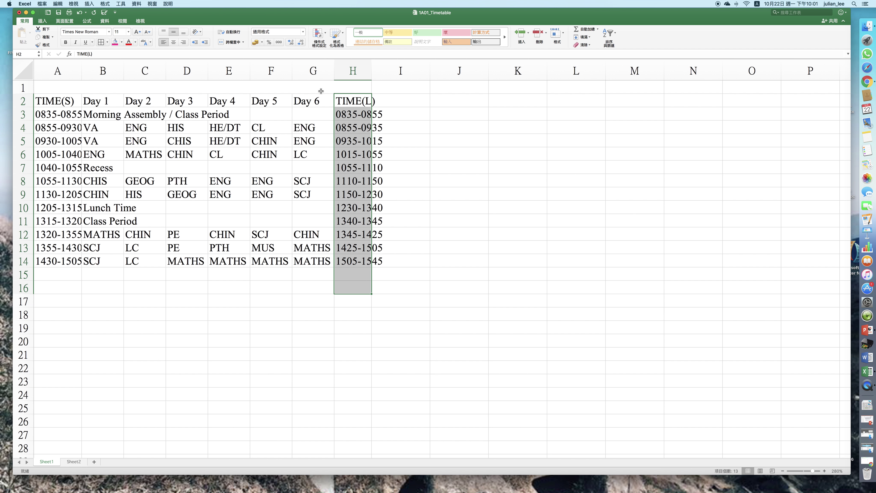
pyautogui.click(349, 130)
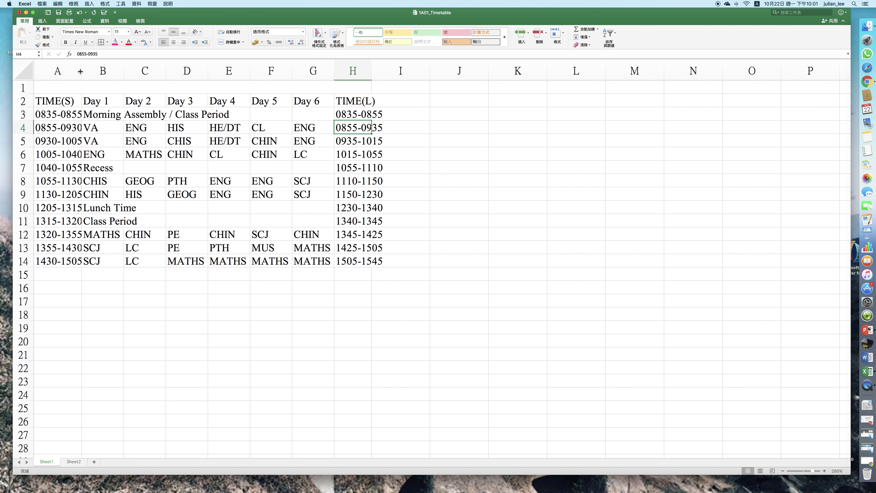
# Widen column A until the full TIME(S) entries fit inside their cells
pyautogui.moveTo(81, 71); pyautogui.dragTo(289, 73)
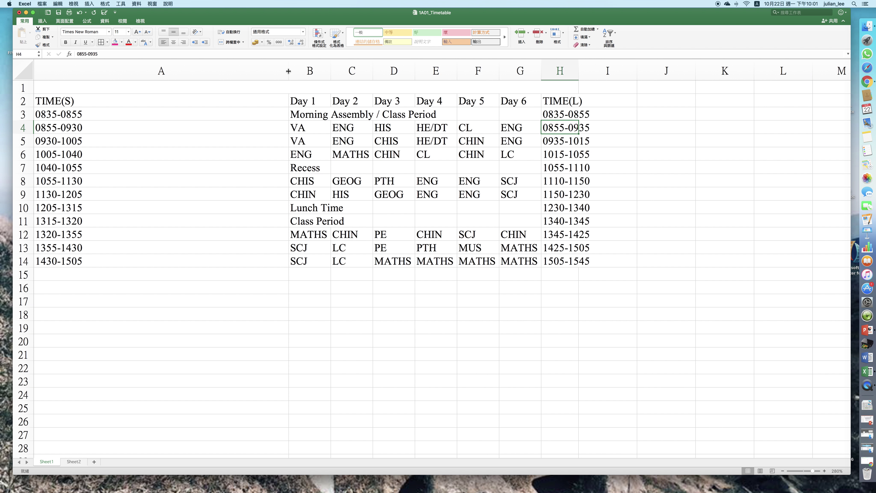
pyautogui.moveTo(288, 70); pyautogui.dragTo(91, 71)
pyautogui.click(151, 176)
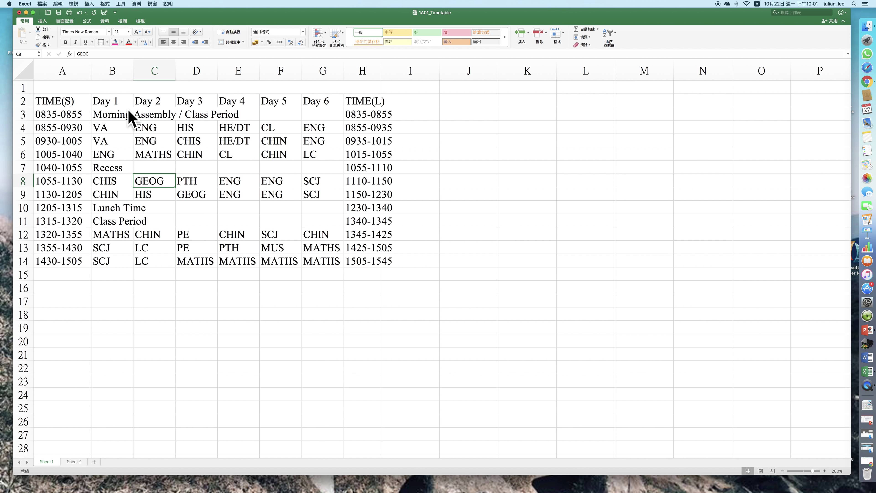
# Give all columns of the sheet one equal width that just fits the TIME(S) entries
pyautogui.click(26, 71)
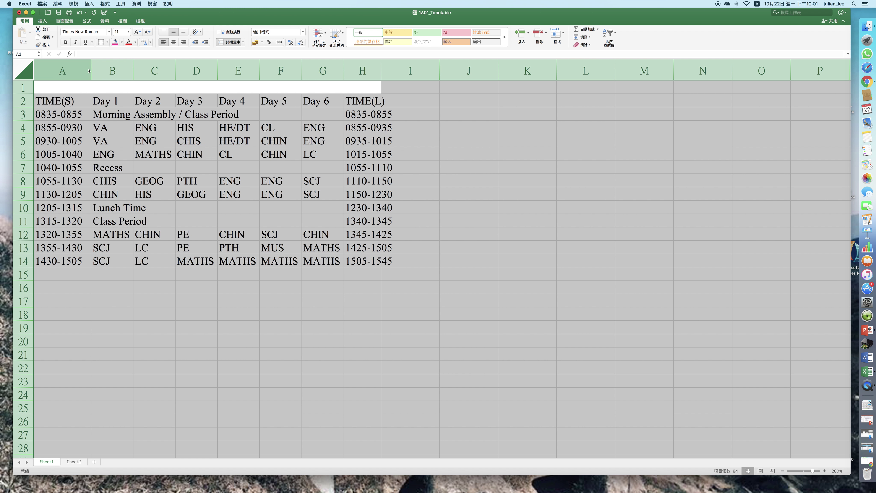
pyautogui.moveTo(90, 69); pyautogui.dragTo(84, 69)
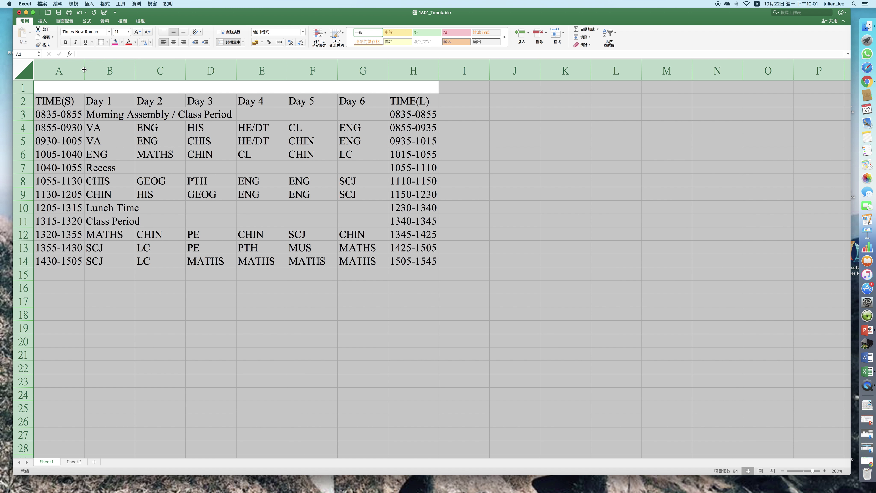
pyautogui.click(224, 132)
pyautogui.click(68, 99)
pyautogui.moveTo(68, 99); pyautogui.dragTo(400, 259)
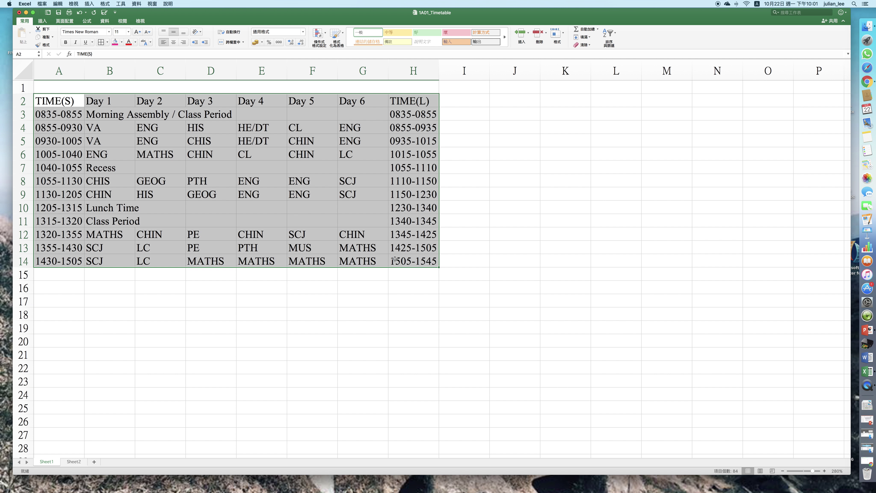
pyautogui.moveTo(61, 104); pyautogui.dragTo(399, 261)
pyautogui.click(198, 83)
pyautogui.click(215, 156)
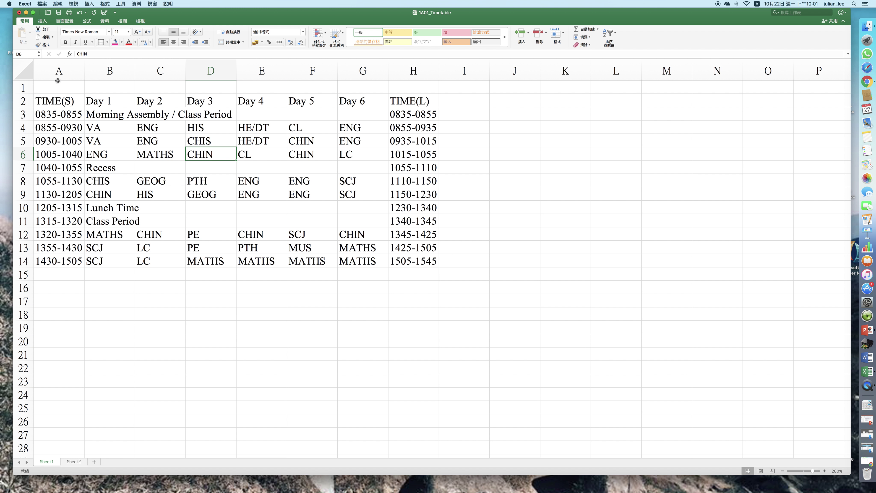
# Widen the TIME(S) column A and the TIME(L) column H slightly to the same width
pyautogui.click(98, 69)
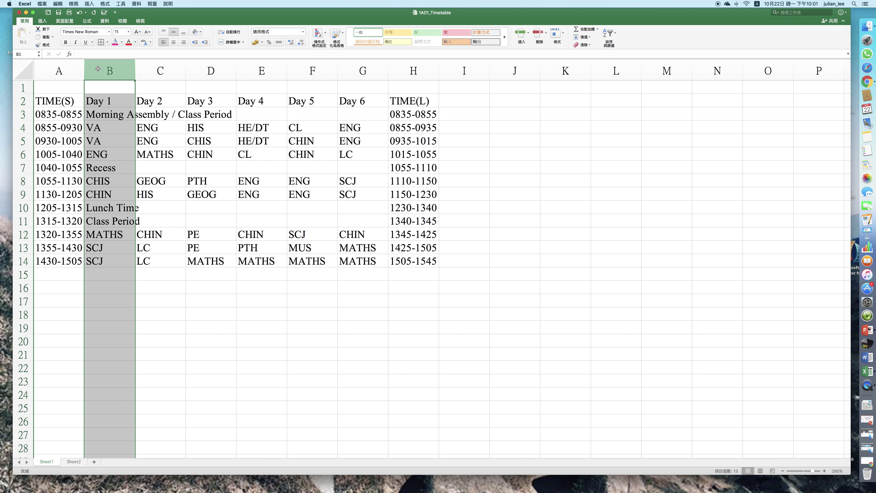
pyautogui.click(59, 70)
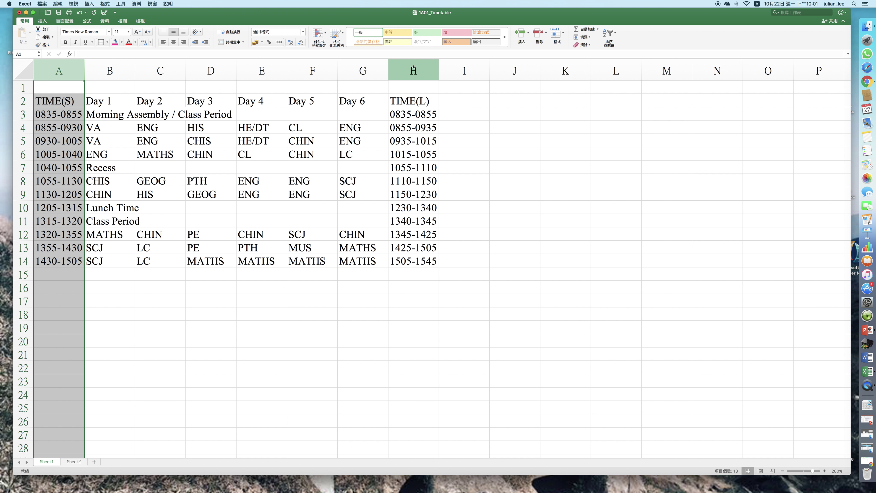
pyautogui.click(363, 70)
pyautogui.click(60, 70)
pyautogui.moveTo(85, 69); pyautogui.dragTo(90, 70)
pyautogui.click(420, 70)
pyautogui.moveTo(444, 69); pyautogui.dragTo(449, 69)
pyautogui.click(367, 127)
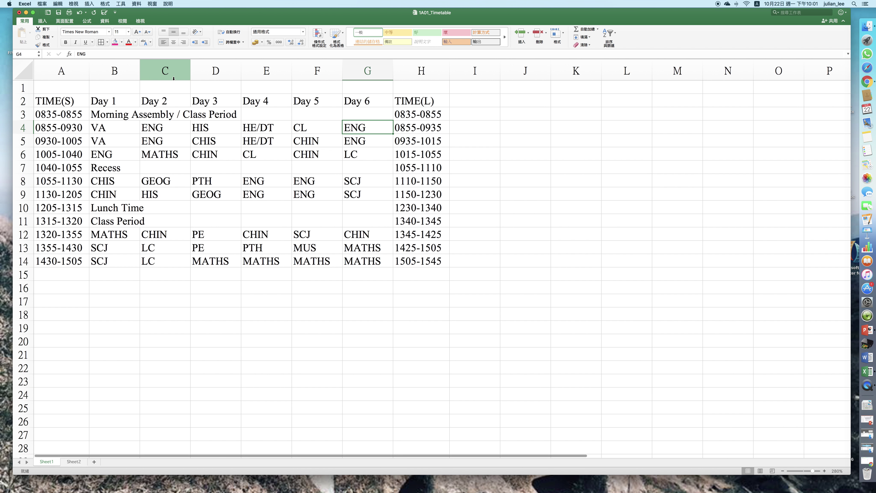
# Narrow the Day 1 to Day 6 columns B to G together to a width of 8.20
pyautogui.moveTo(114, 70); pyautogui.dragTo(386, 72)
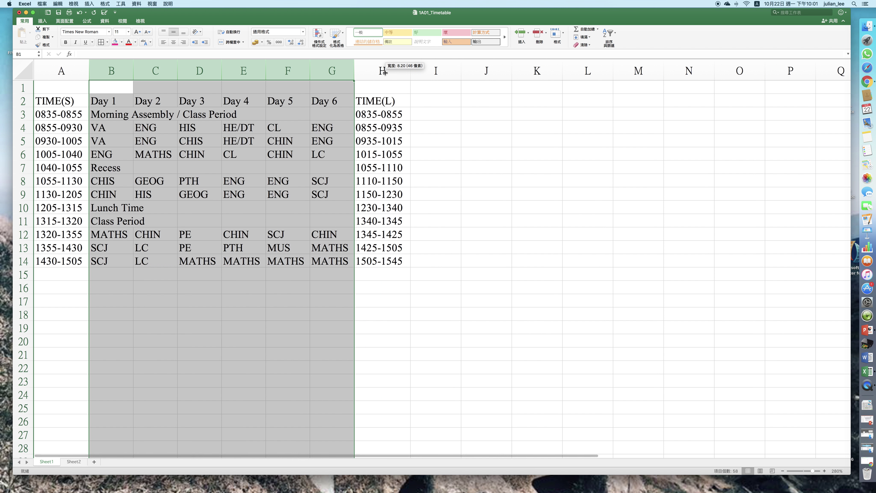
pyautogui.click(151, 157)
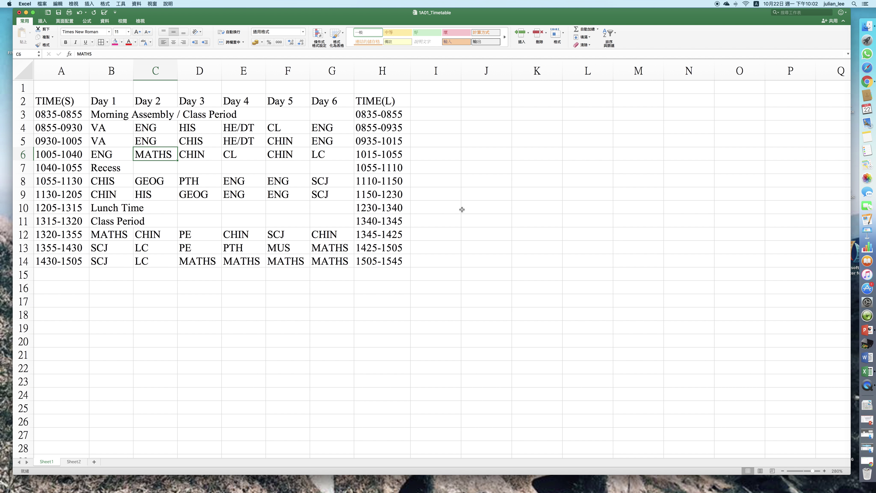
pyautogui.click(443, 187)
# Select the whole sheet and apply the Times New Roman font to it
pyautogui.click(22, 72)
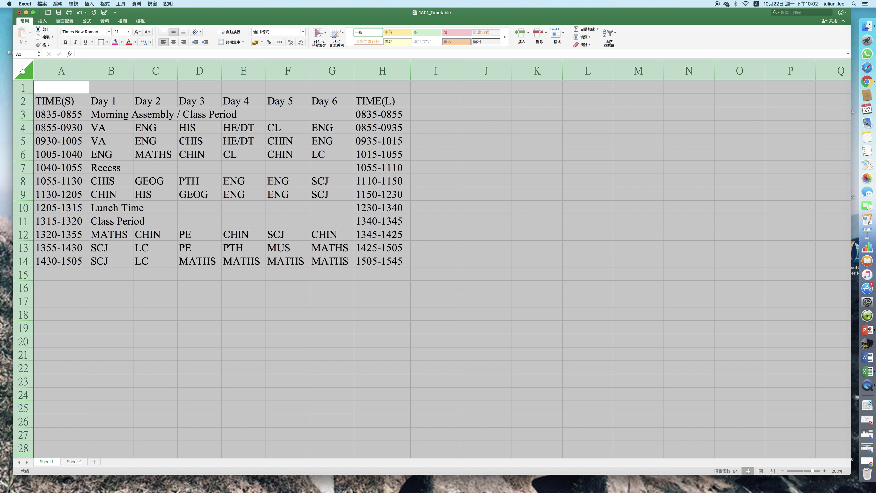
pyautogui.click(109, 32)
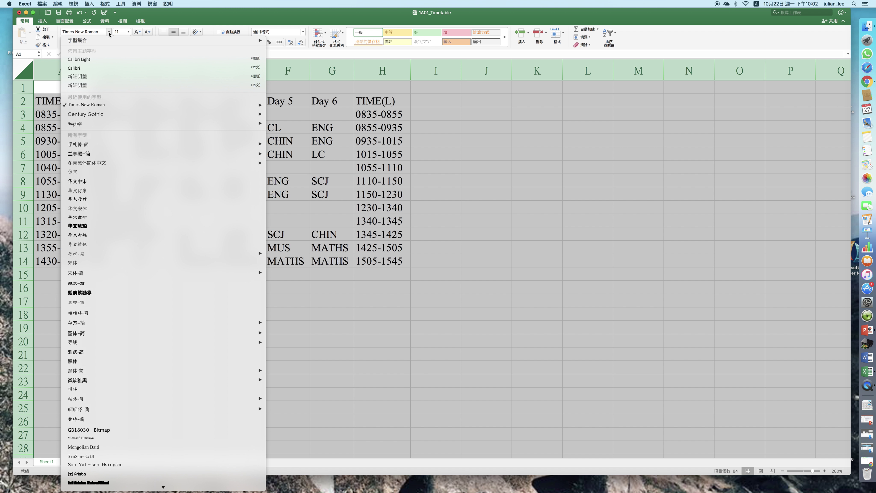
pyautogui.click(86, 104)
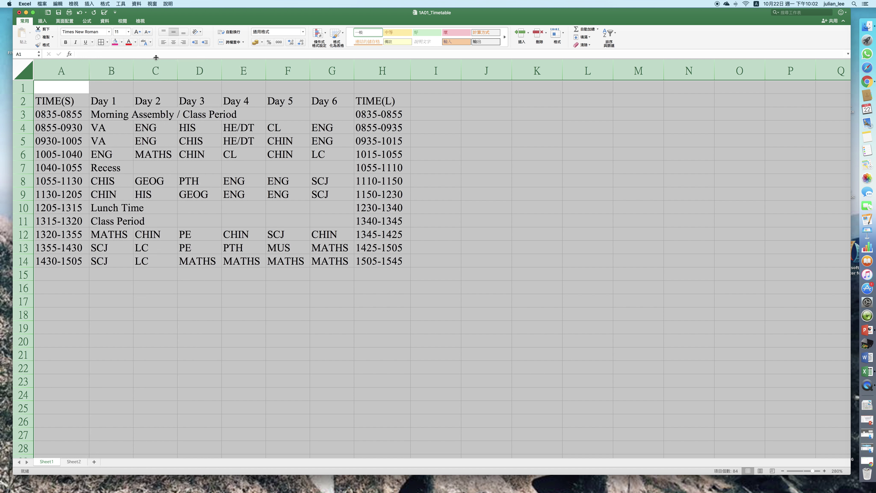
# Try the Bungee Inline font on the whole sheet
pyautogui.click(109, 32)
pyautogui.scroll(-5, 135, 282)
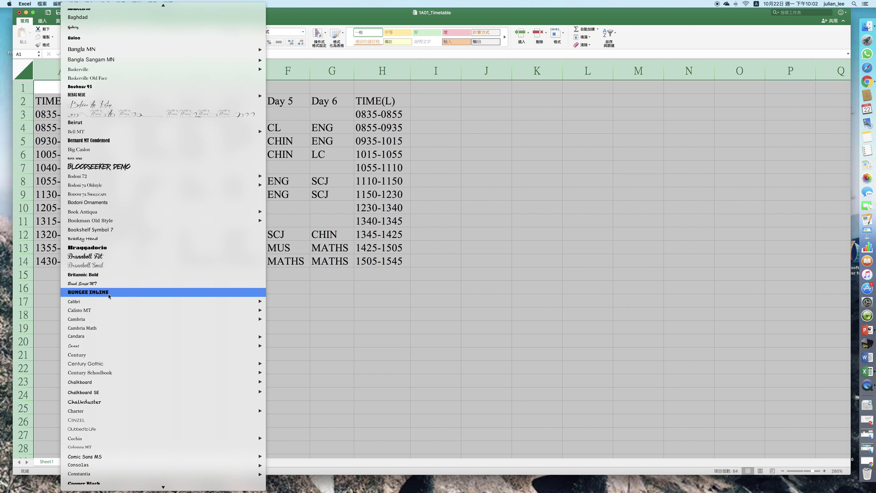
pyautogui.click(109, 294)
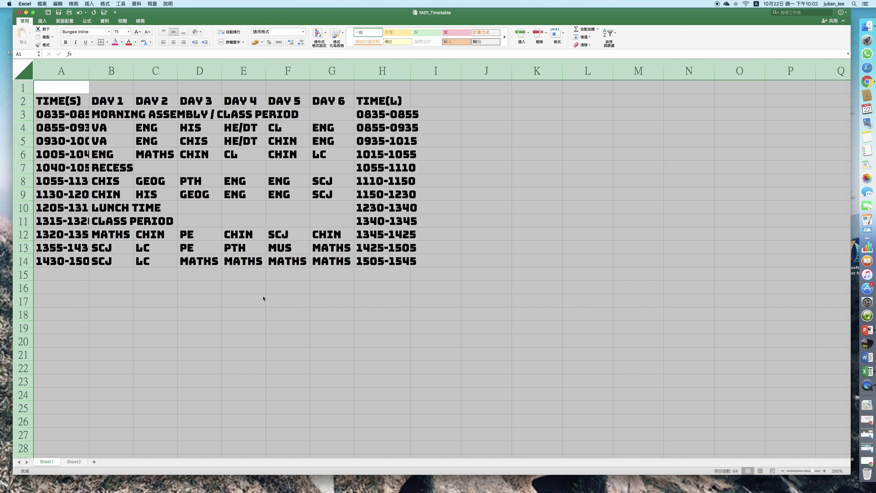
# Browse the available fonts and try Avengeance Heroic Avenger on the whole sheet
pyautogui.click(109, 32)
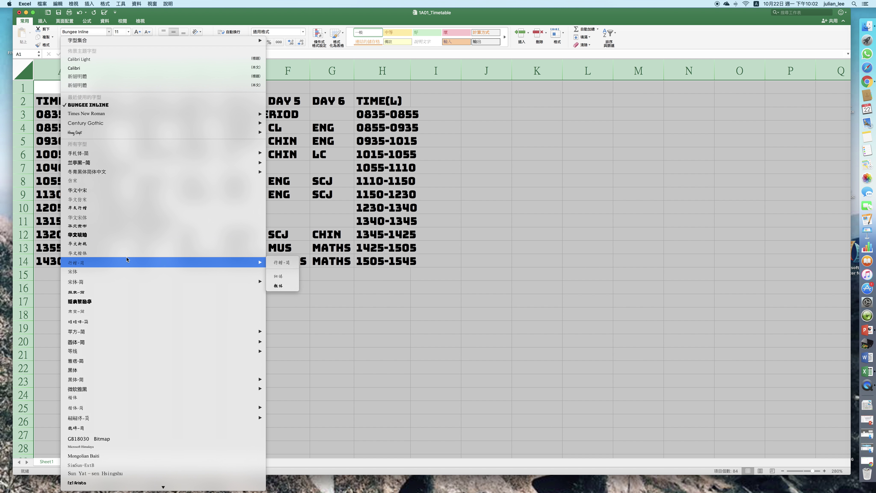
pyautogui.scroll(3, 129, 260)
pyautogui.moveTo(127, 259)
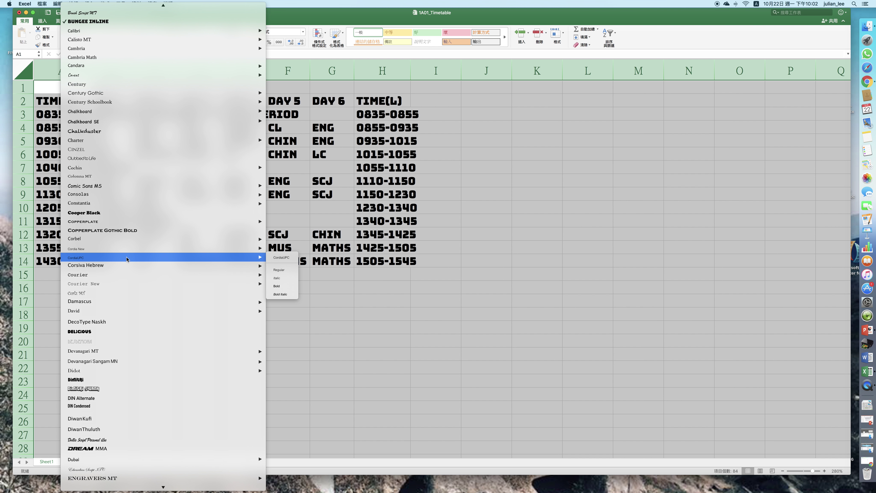
pyautogui.scroll(-3, 127, 258)
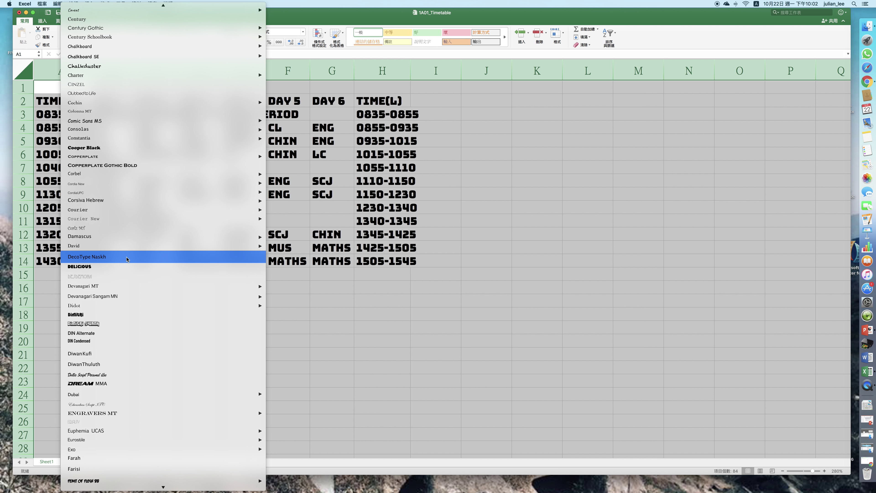
pyautogui.scroll(15, 127, 259)
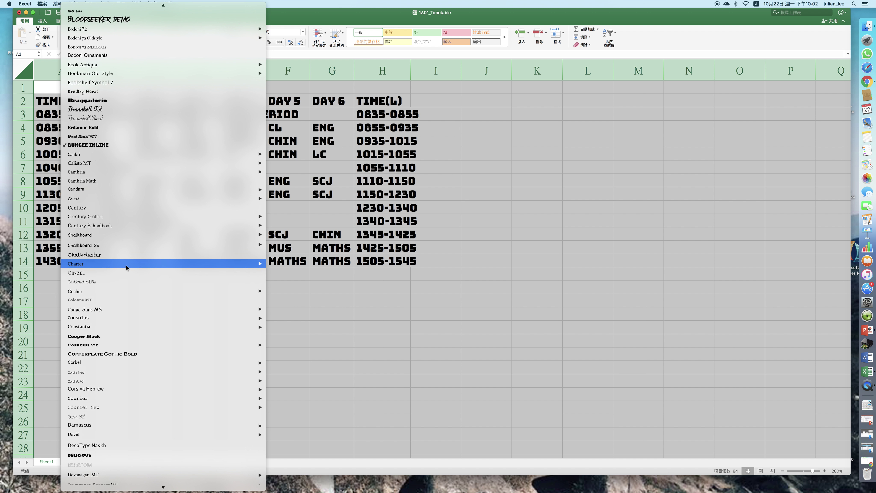
pyautogui.scroll(5, 127, 267)
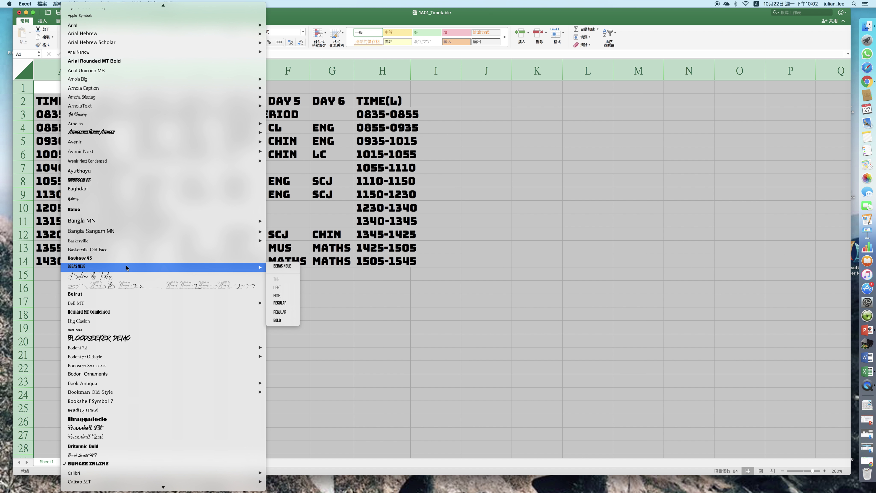
pyautogui.press('Escape')
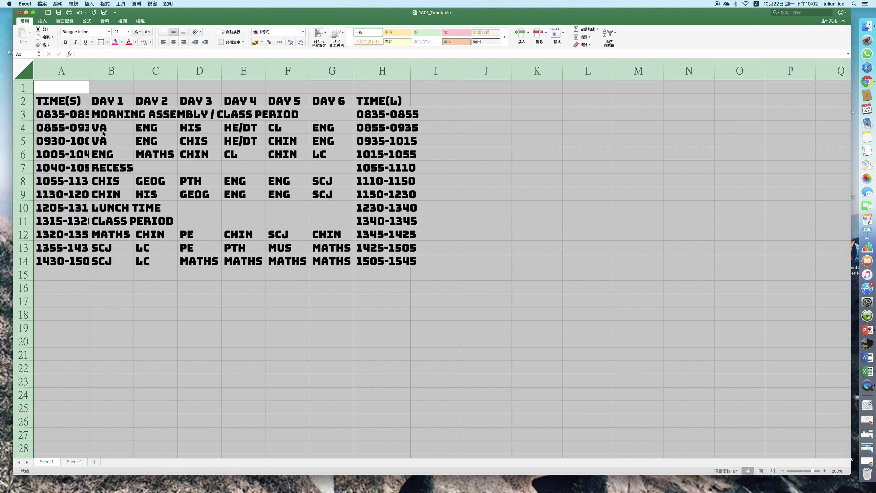
pyautogui.click(109, 33)
pyautogui.click(98, 105)
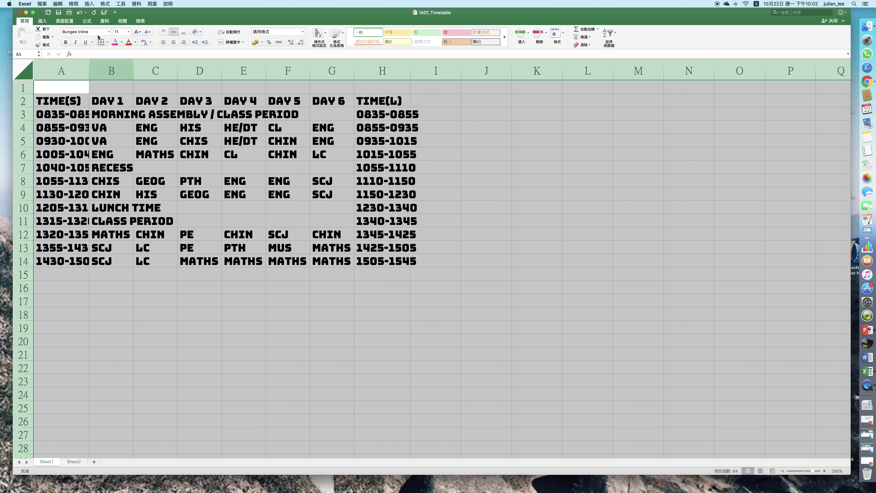
# Set the whole sheet's font to Century Gothic and center all cell contents horizontally
pyautogui.click(108, 32)
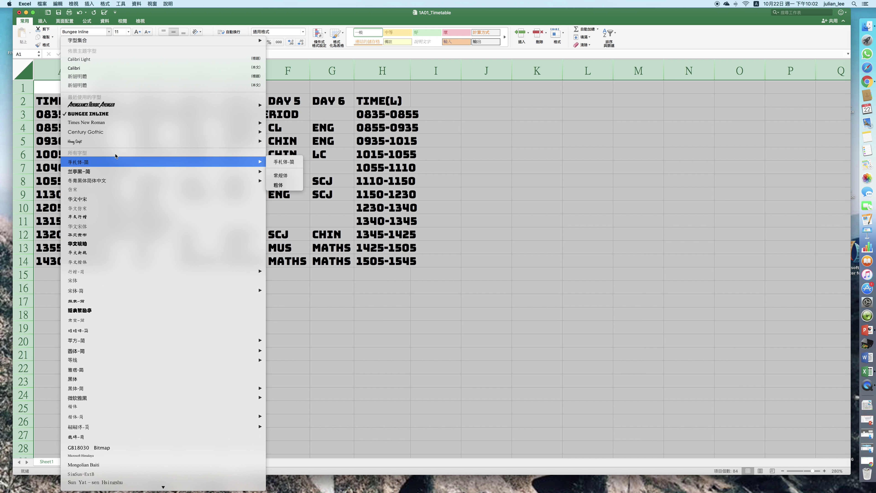
pyautogui.click(112, 135)
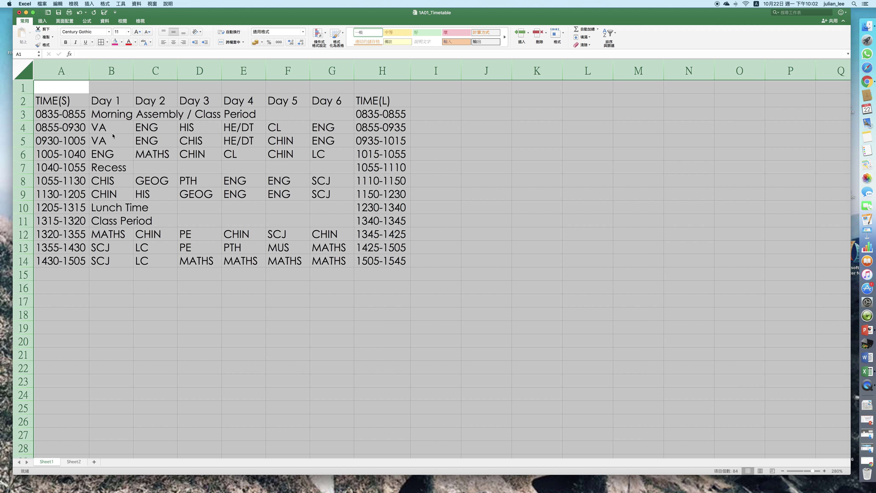
pyautogui.scroll(-1, 112, 136)
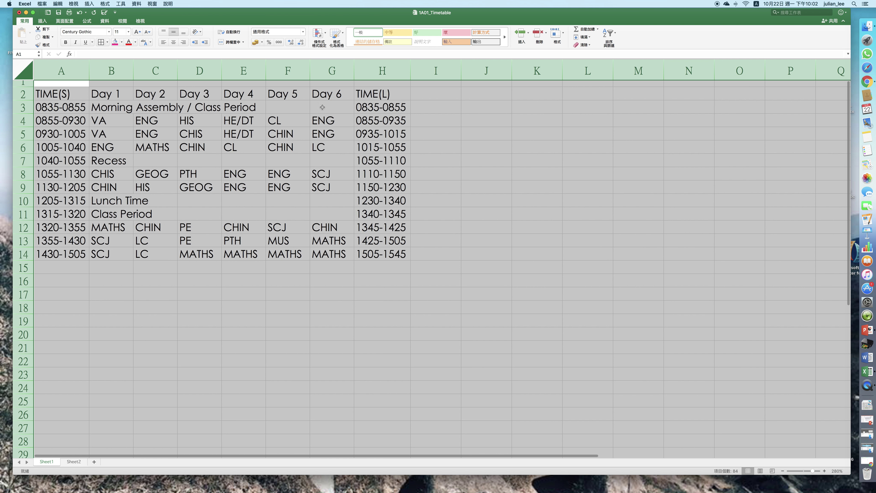
pyautogui.click(173, 43)
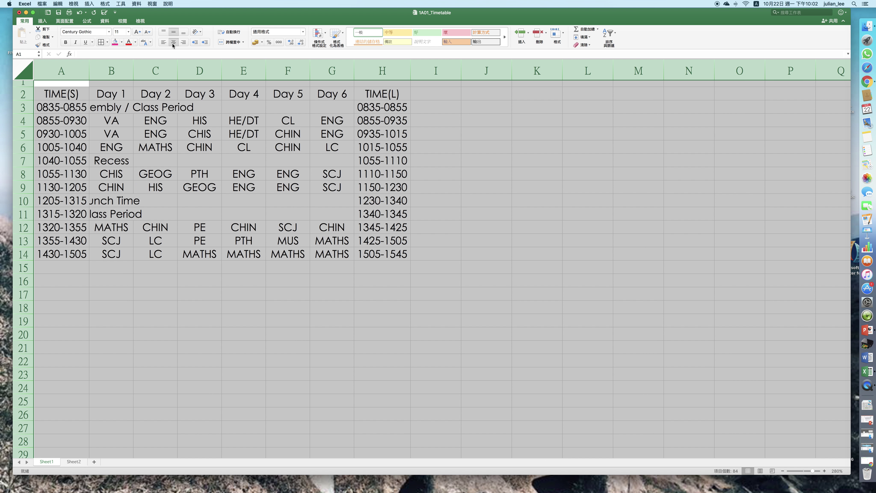
pyautogui.click(145, 163)
# Examine the lesson cells B4:G14 and the single-entry rows 3, 10 and 11 across the six day columns
pyautogui.moveTo(111, 120); pyautogui.dragTo(331, 254)
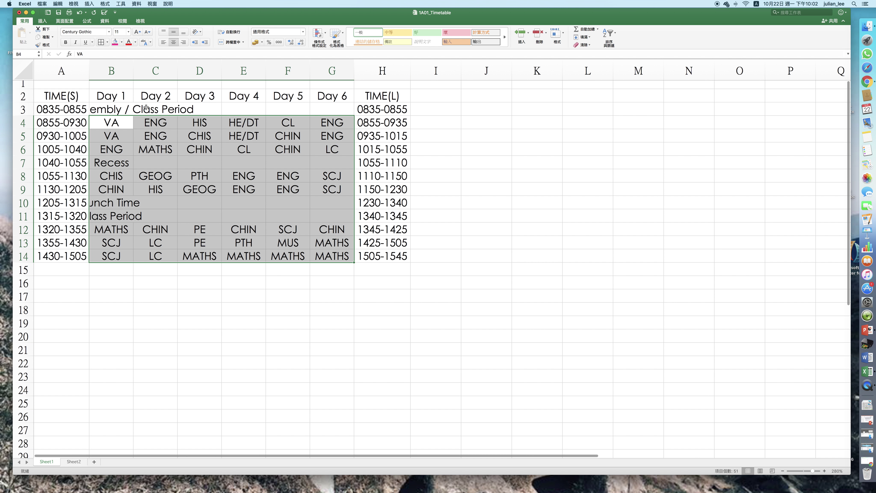
pyautogui.click(150, 145)
pyautogui.moveTo(107, 110); pyautogui.dragTo(331, 109)
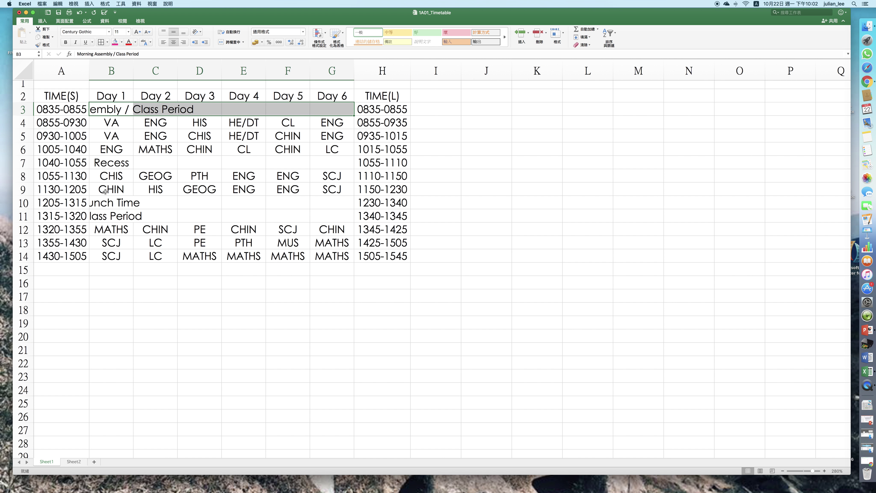
pyautogui.moveTo(104, 201); pyautogui.dragTo(200, 203)
pyautogui.click(122, 216)
pyautogui.moveTo(119, 109); pyautogui.dragTo(321, 106)
pyautogui.click(136, 134)
# Merge and center the Morning Assembly, Recess, Lunch Time and Class Period rows (3, 7, 10, 11) across columns B to G
pyautogui.moveTo(114, 111); pyautogui.dragTo(324, 110)
pyautogui.click(232, 43)
pyautogui.moveTo(97, 160); pyautogui.dragTo(319, 163)
pyautogui.click(231, 42)
pyautogui.moveTo(97, 203); pyautogui.dragTo(328, 203)
pyautogui.click(229, 43)
pyautogui.moveTo(97, 215); pyautogui.dragTo(315, 215)
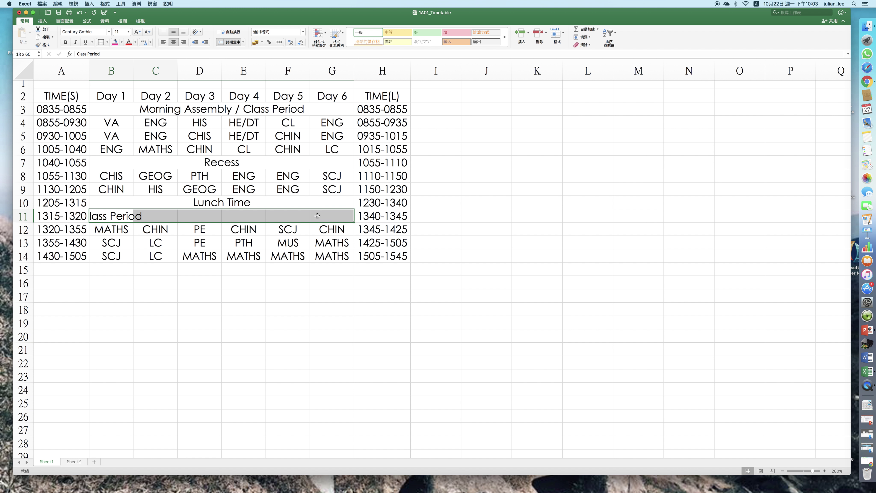
pyautogui.click(231, 42)
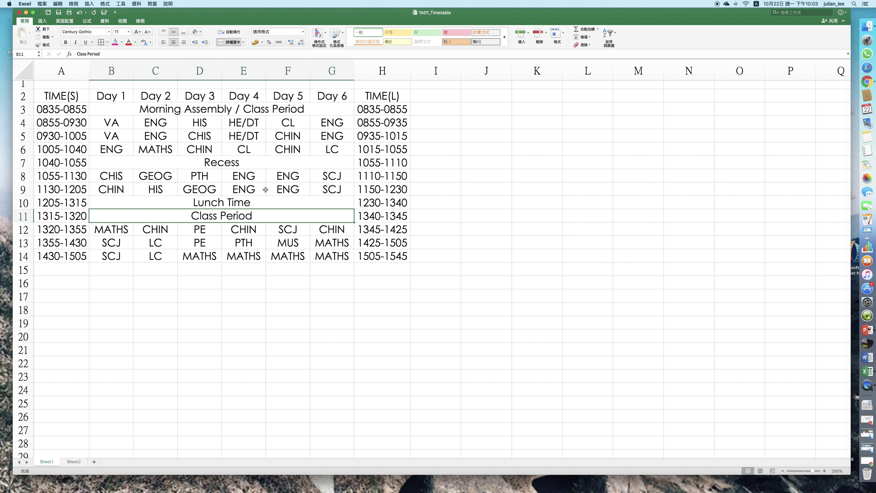
pyautogui.click(292, 200)
pyautogui.click(220, 114)
pyautogui.click(223, 163)
pyautogui.click(219, 202)
pyautogui.click(217, 214)
# Fill the merged Morning Assembly / Class Period cell in row 3 with light grey
pyautogui.click(214, 109)
pyautogui.scroll(-1, 215, 109)
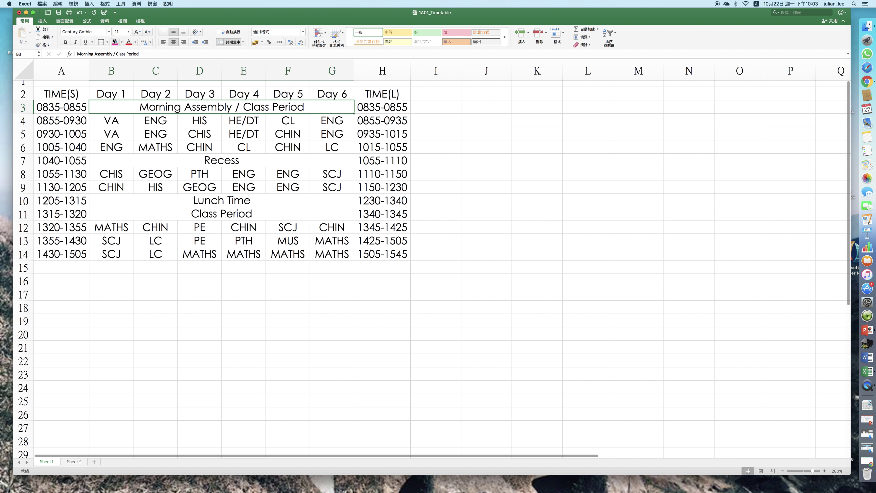
pyautogui.click(122, 43)
pyautogui.click(116, 89)
# Fill the merged Recess, Lunch Time and Class Period cells in rows 7, 10 and 11 with the same light grey
pyautogui.click(203, 163)
pyautogui.click(118, 42)
pyautogui.moveTo(154, 204); pyautogui.dragTo(156, 216)
pyautogui.click(116, 45)
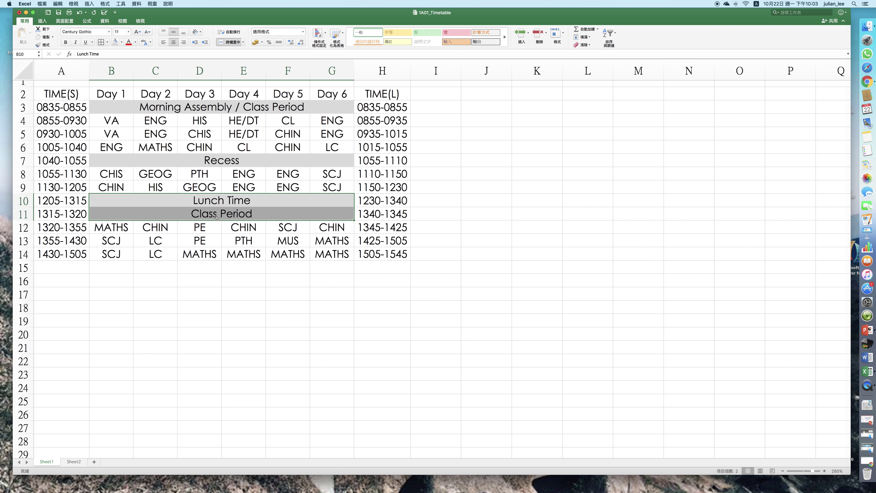
pyautogui.click(288, 227)
# Apply all borders to the timetable range A2:H14
pyautogui.scroll(-1, 61, 93)
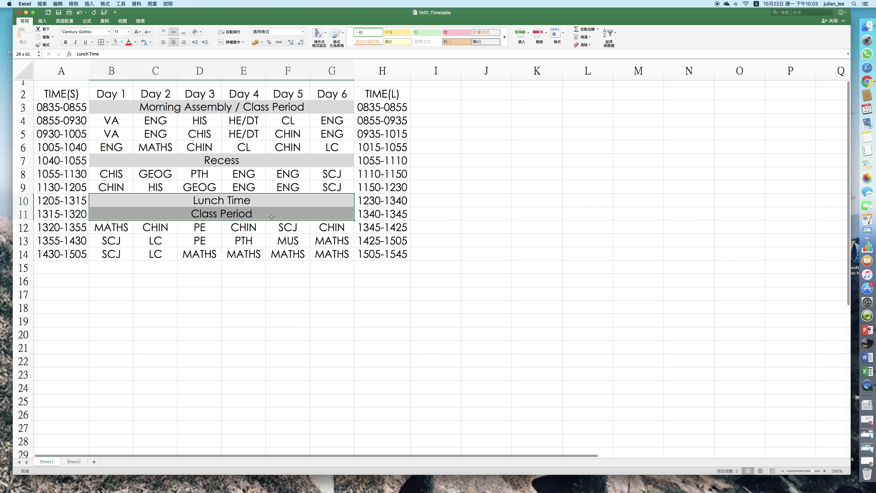
pyautogui.click(258, 228)
pyautogui.moveTo(58, 95); pyautogui.dragTo(377, 252)
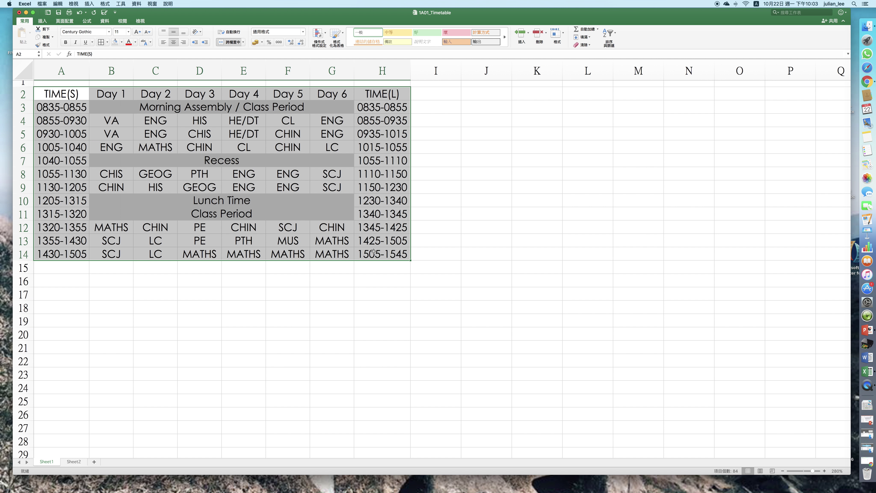
pyautogui.click(346, 251)
pyautogui.moveTo(65, 98); pyautogui.dragTo(360, 253)
pyautogui.click(101, 42)
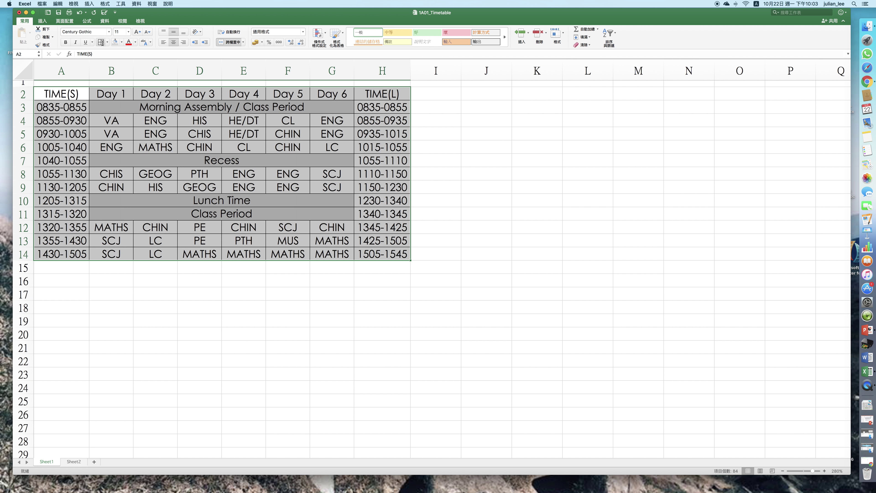
pyautogui.click(390, 199)
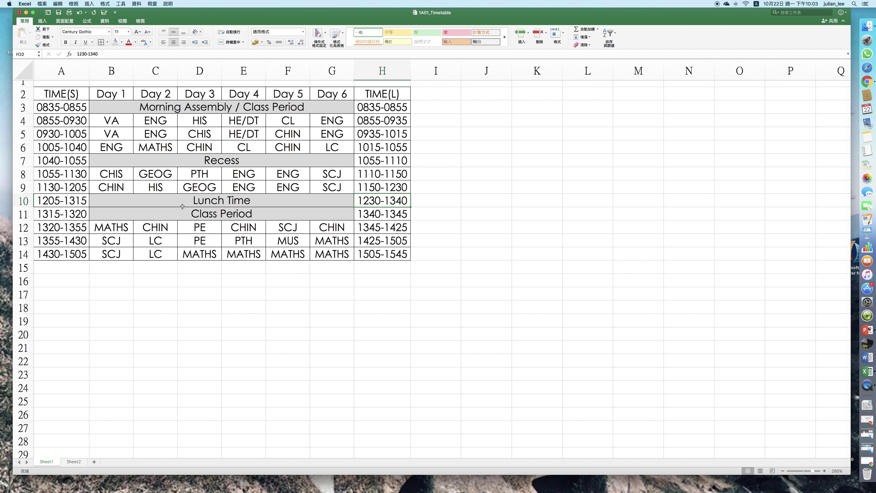
# Try a pink font color on the two CL cells, F4 and E6
pyautogui.scroll(1, 182, 206)
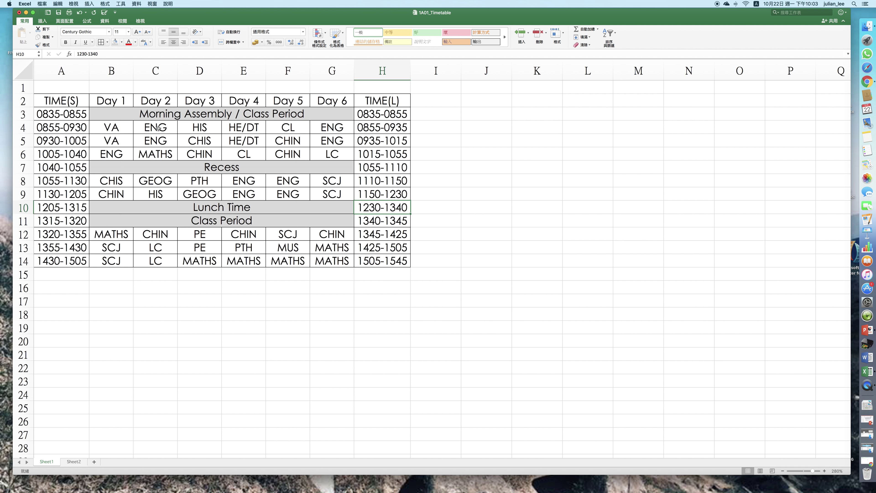
pyautogui.hscroll(2, 158, 129)
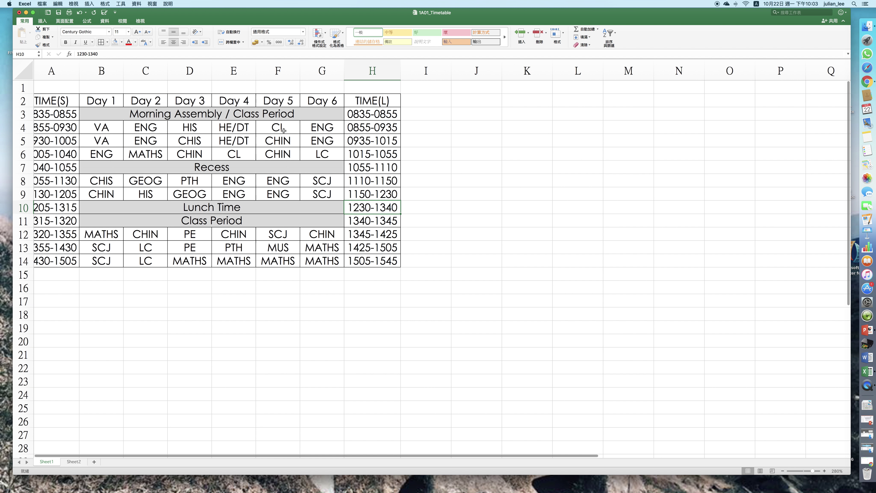
pyautogui.hscroll(-1, 283, 130)
pyautogui.click(283, 130)
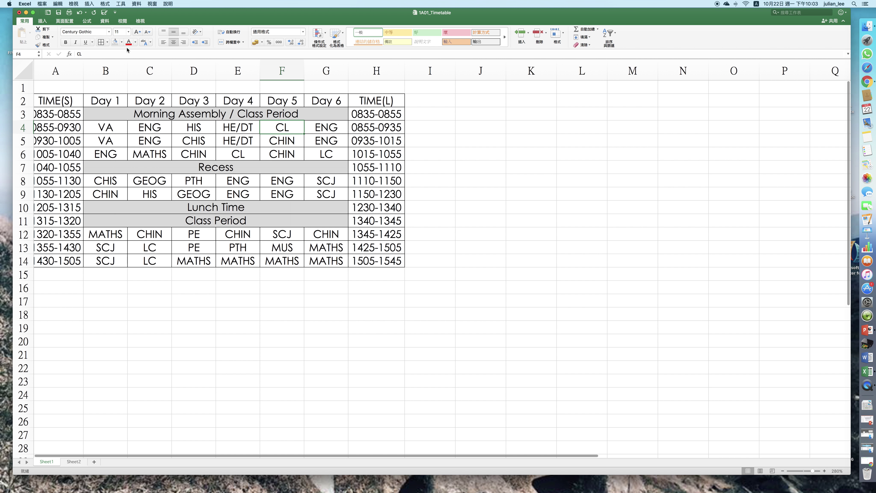
pyautogui.click(135, 43)
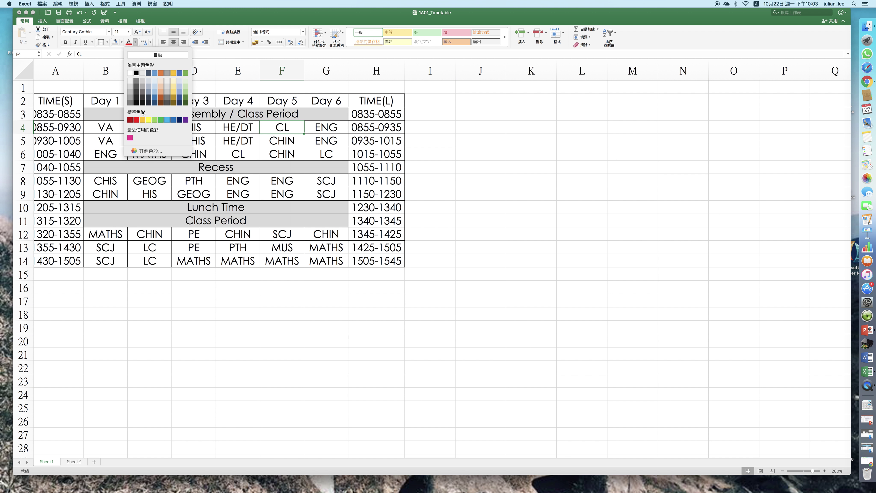
pyautogui.click(130, 138)
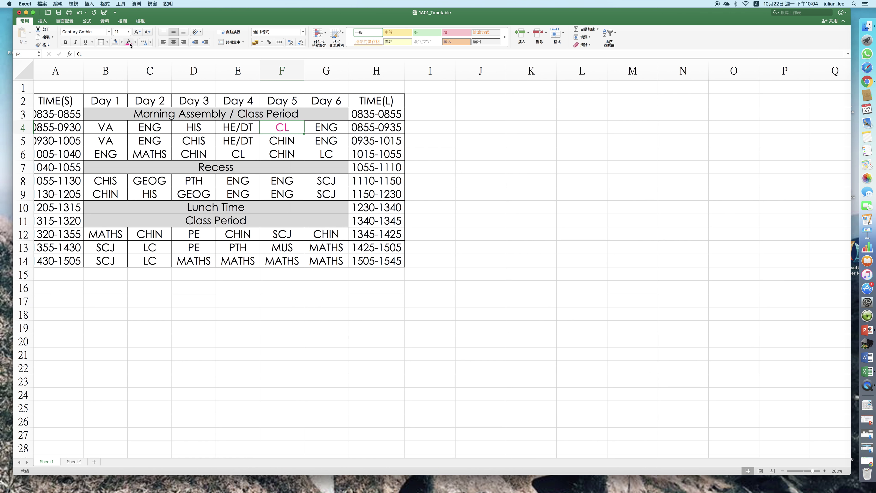
pyautogui.click(242, 157)
pyautogui.click(128, 45)
pyautogui.click(305, 137)
# Set the font color of the CL cells F4 and E6 back to black
pyautogui.click(293, 129)
pyautogui.click(136, 42)
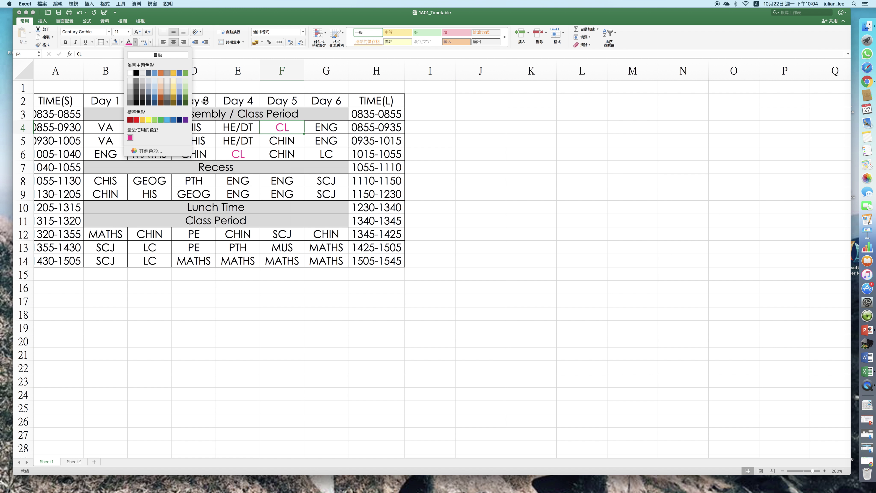
pyautogui.click(137, 72)
pyautogui.click(241, 154)
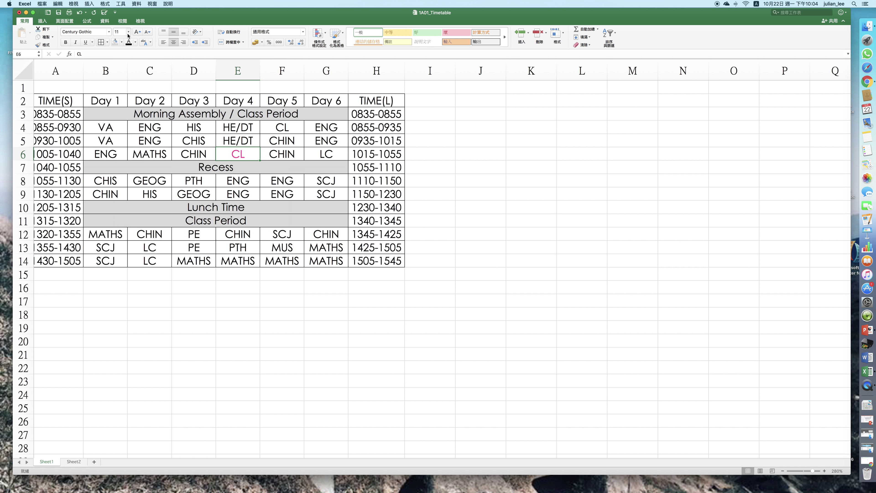
pyautogui.click(135, 43)
pyautogui.click(136, 73)
pyautogui.click(282, 154)
# Fill the CL cells F4 and E6 with the recently used pink
pyautogui.click(280, 128)
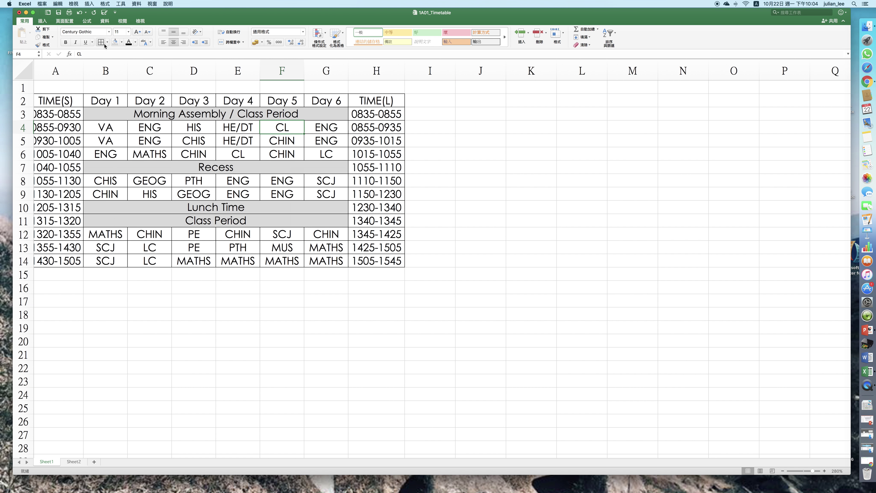
pyautogui.click(122, 42)
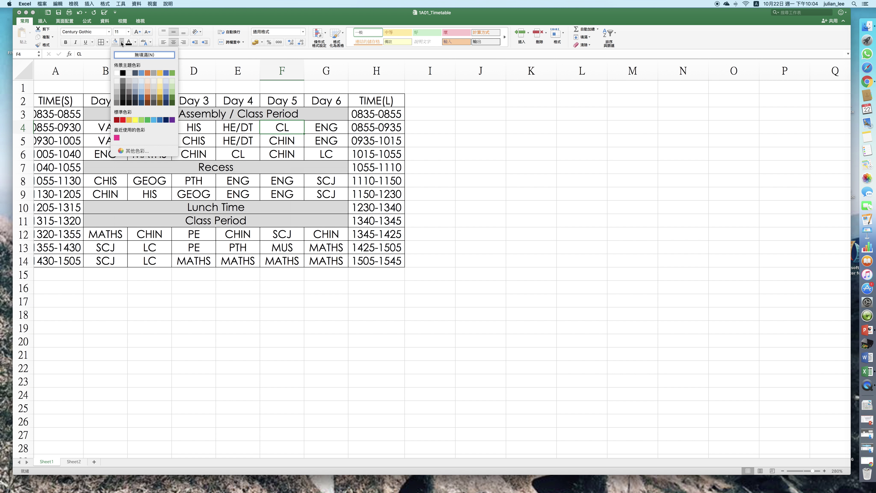
pyautogui.click(115, 138)
pyautogui.click(238, 150)
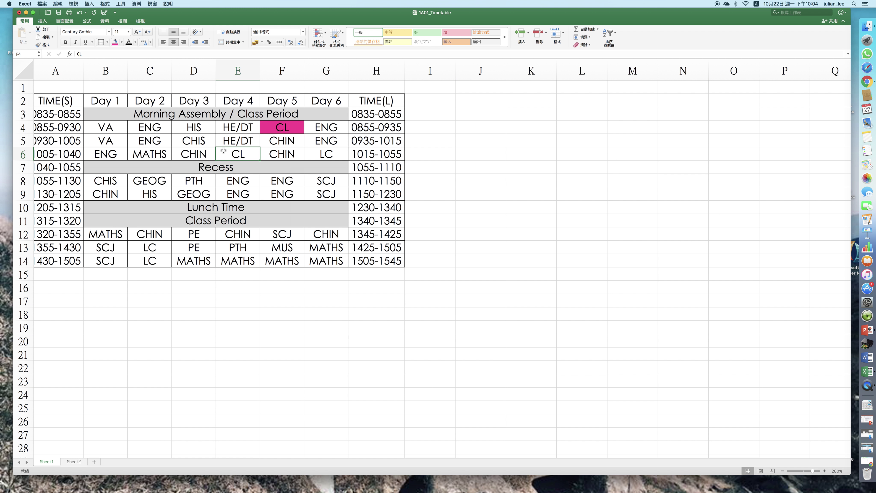
pyautogui.click(115, 43)
pyautogui.click(202, 144)
pyautogui.scroll(-1, 207, 143)
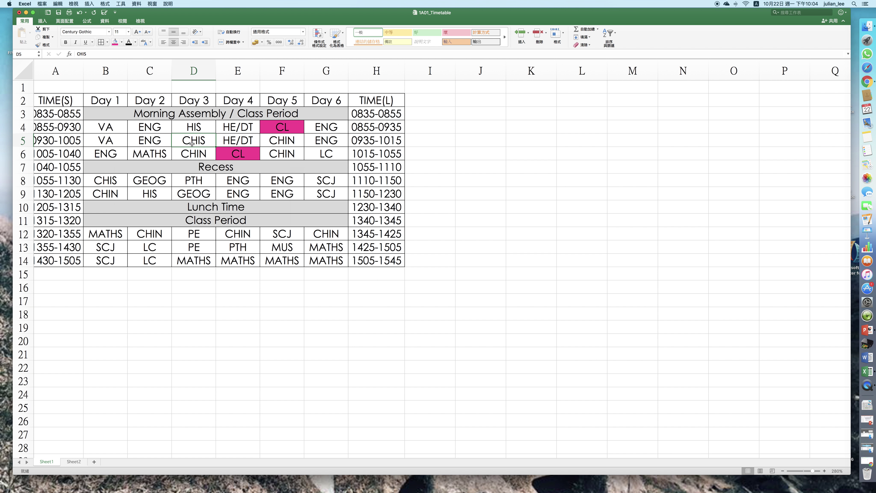
# Fill the ENG cells C4:C5 and E8:E9 with the standard light blue
pyautogui.moveTo(148, 133); pyautogui.dragTo(149, 137)
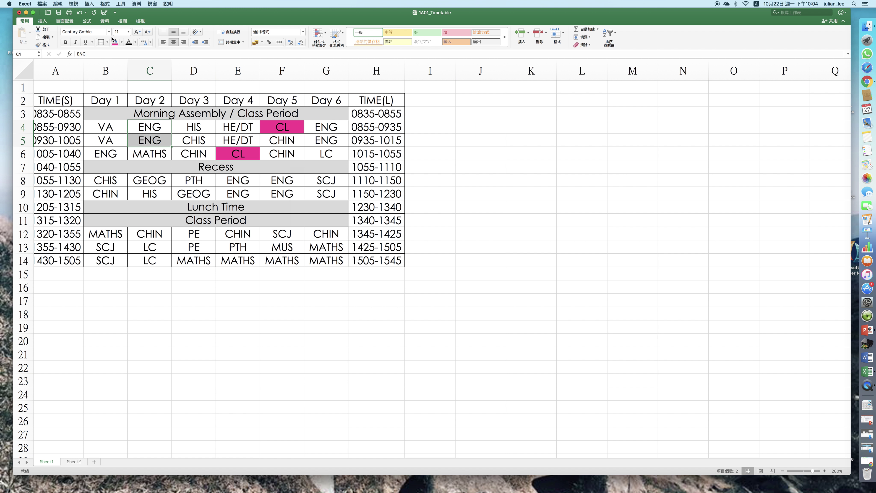
pyautogui.click(122, 43)
pyautogui.click(153, 120)
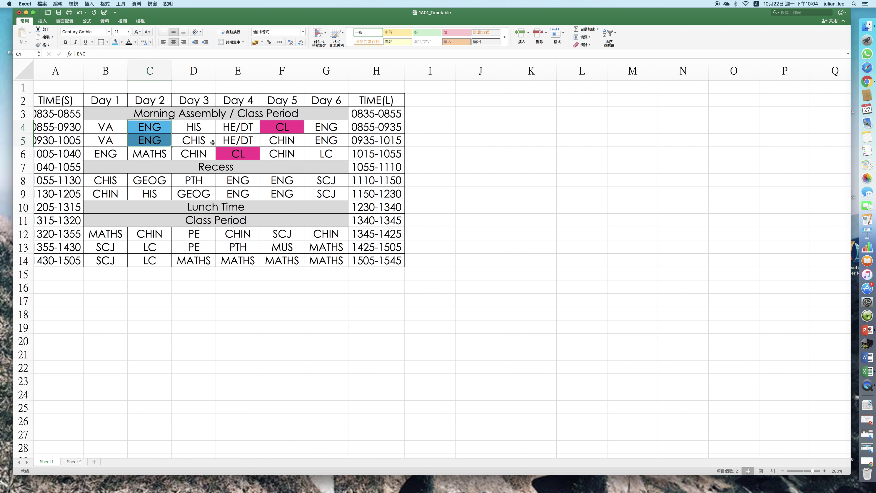
pyautogui.moveTo(238, 180); pyautogui.dragTo(238, 193)
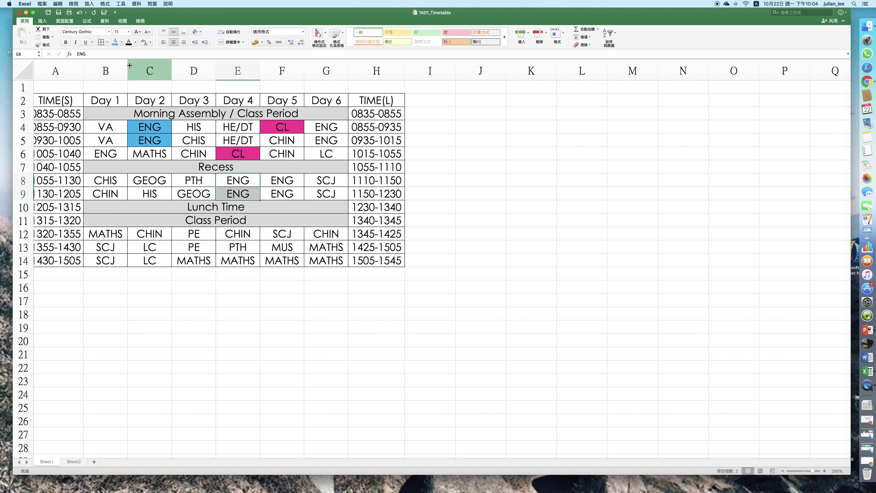
pyautogui.click(114, 43)
# Fill the remaining ENG cells G4:G5, F8:F9 and B6 with the same light blue
pyautogui.moveTo(296, 181); pyautogui.dragTo(297, 194)
pyautogui.click(122, 42)
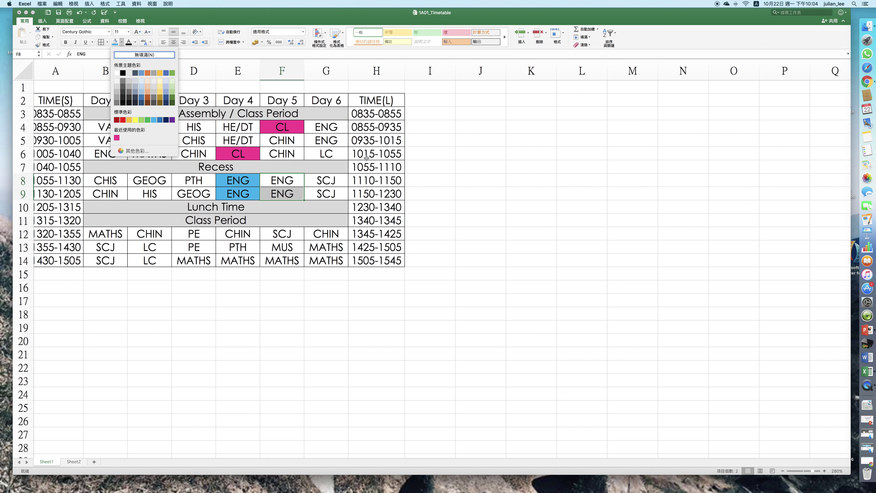
pyautogui.click(331, 130)
pyautogui.moveTo(327, 128); pyautogui.dragTo(327, 140)
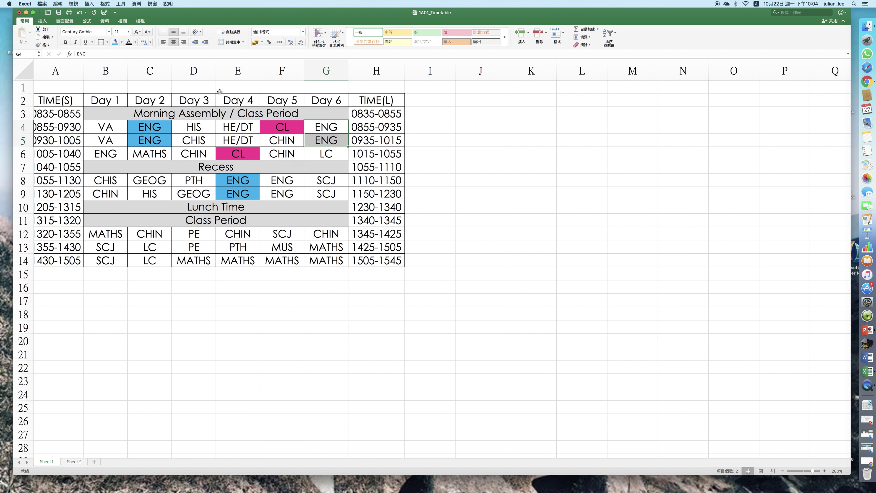
pyautogui.click(115, 42)
pyautogui.moveTo(281, 182); pyautogui.dragTo(281, 193)
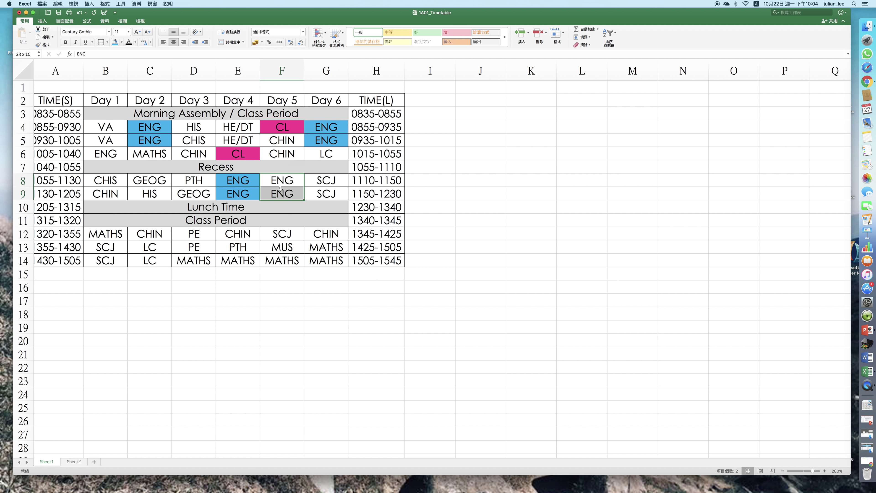
pyautogui.click(115, 42)
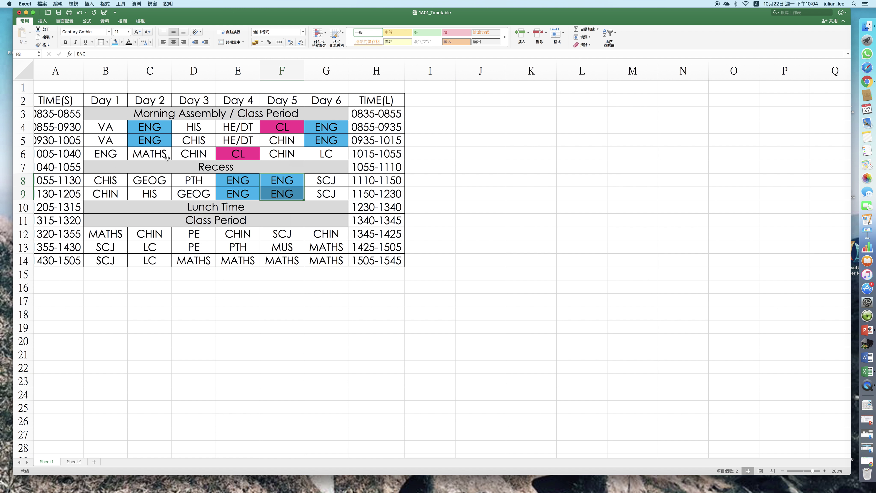
pyautogui.click(124, 155)
pyautogui.click(114, 42)
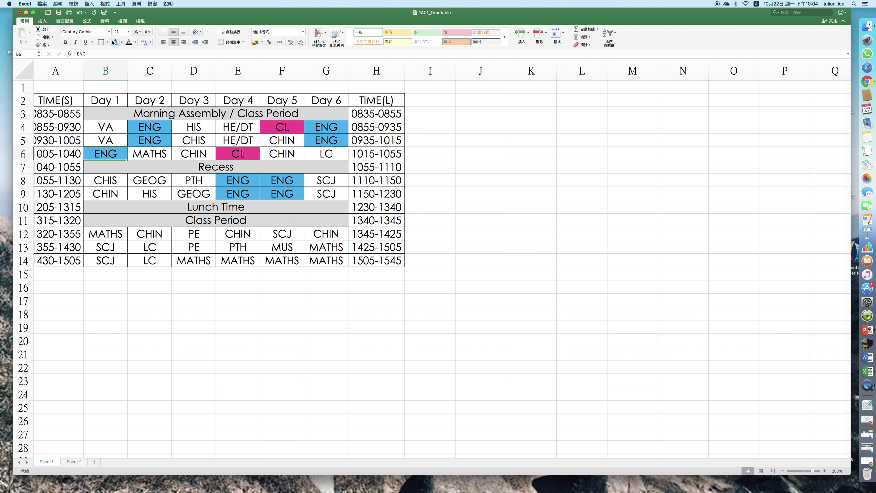
# Fill the MATHS cells B12 and D14:G14 with the standard green
pyautogui.click(105, 231)
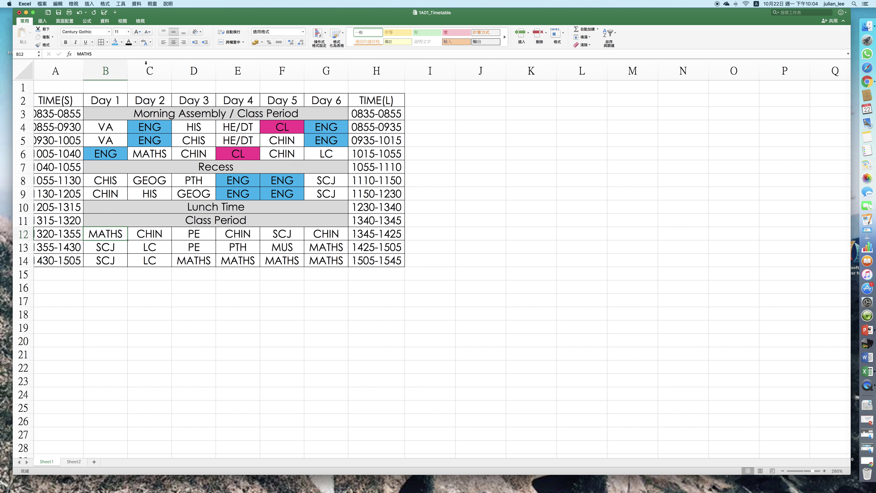
pyautogui.click(122, 42)
pyautogui.click(148, 120)
pyautogui.moveTo(197, 259); pyautogui.dragTo(326, 261)
pyautogui.click(115, 43)
# Fill the remaining MATHS cells G13 and C6 with the same green
pyautogui.click(317, 246)
pyautogui.click(115, 42)
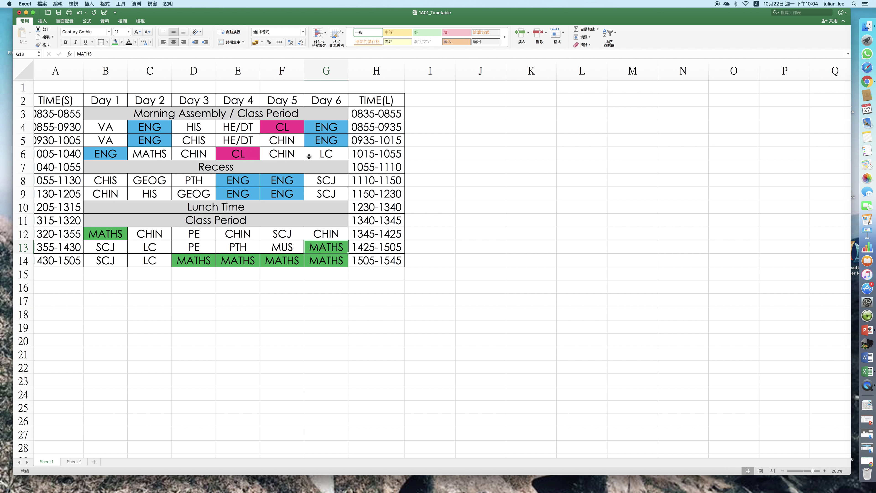
pyautogui.click(306, 157)
pyautogui.click(161, 154)
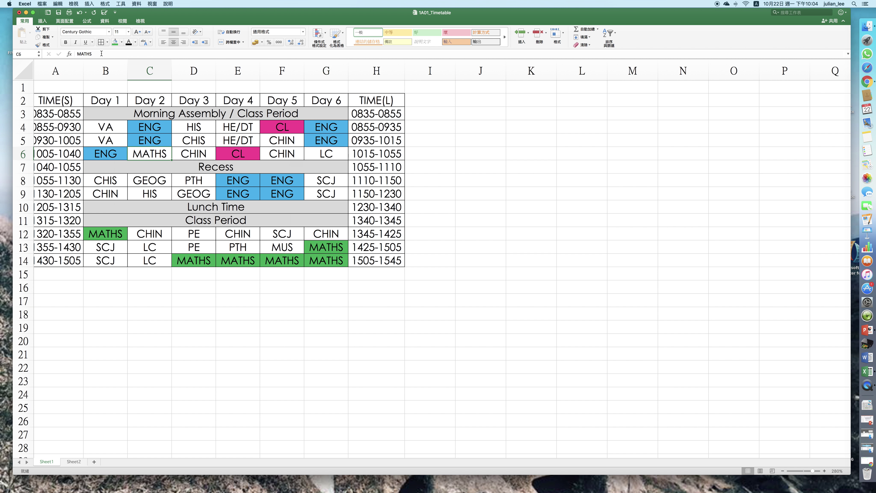
pyautogui.click(116, 42)
pyautogui.click(216, 180)
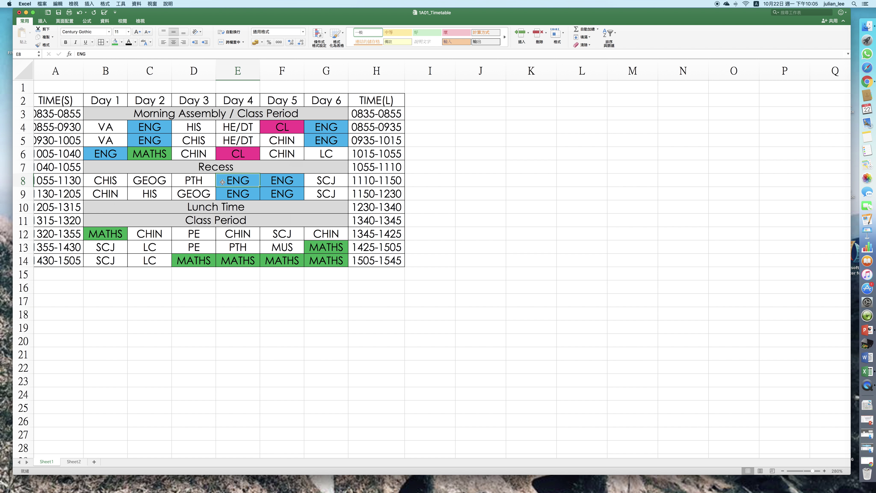
# Fill the PE cells D12:D13 with the recently used pink
pyautogui.moveTo(186, 232); pyautogui.dragTo(189, 245)
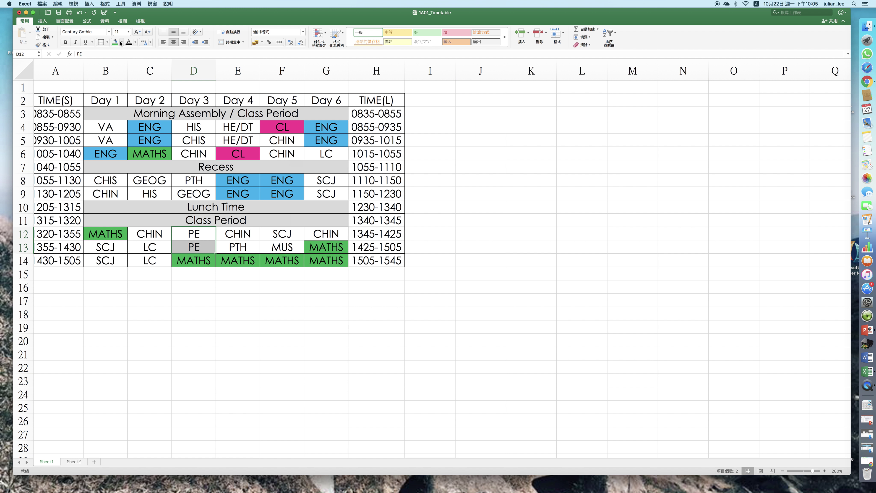
pyautogui.click(122, 42)
pyautogui.click(116, 138)
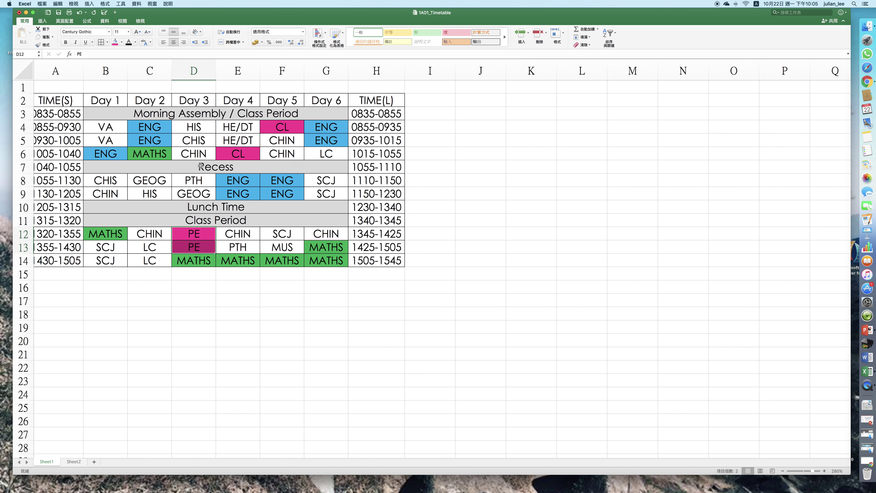
pyautogui.click(293, 207)
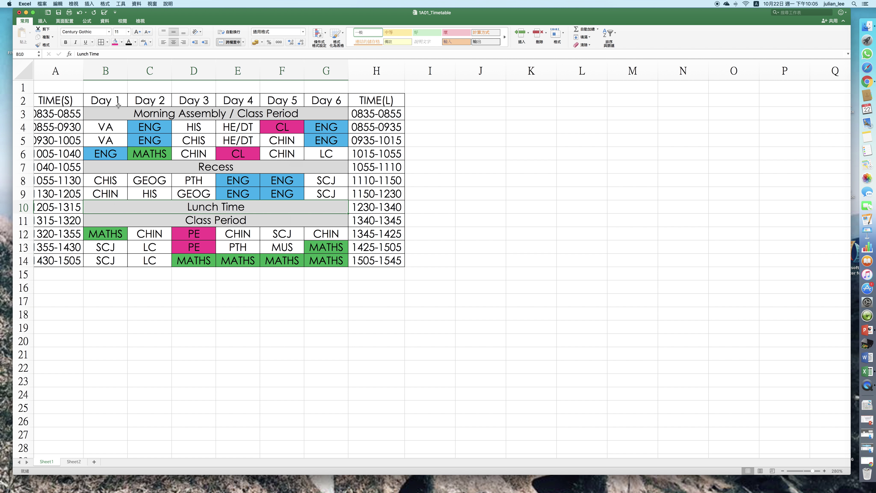
# Examine the lesson cells in rows 4 to 9 that have no subject fill color
pyautogui.moveTo(119, 128); pyautogui.dragTo(117, 142)
pyautogui.moveTo(189, 130); pyautogui.dragTo(193, 141)
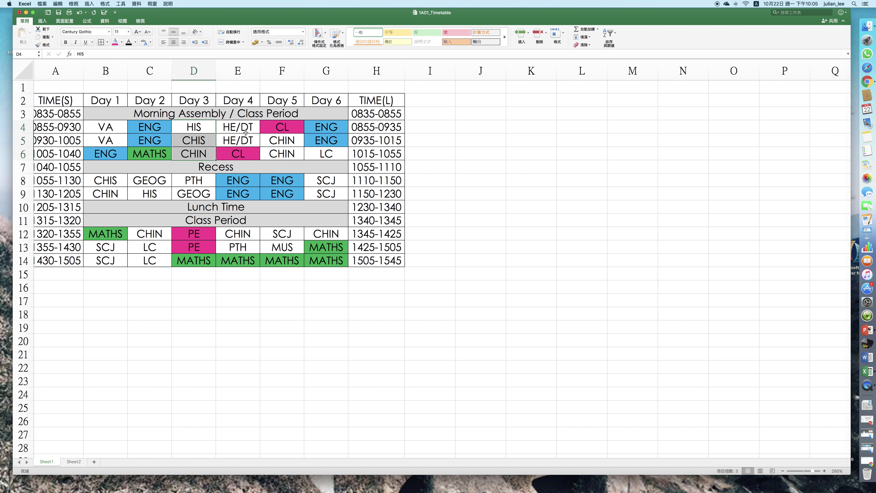
pyautogui.moveTo(245, 131); pyautogui.dragTo(245, 141)
pyautogui.click(279, 146)
pyautogui.moveTo(103, 180); pyautogui.dragTo(209, 192)
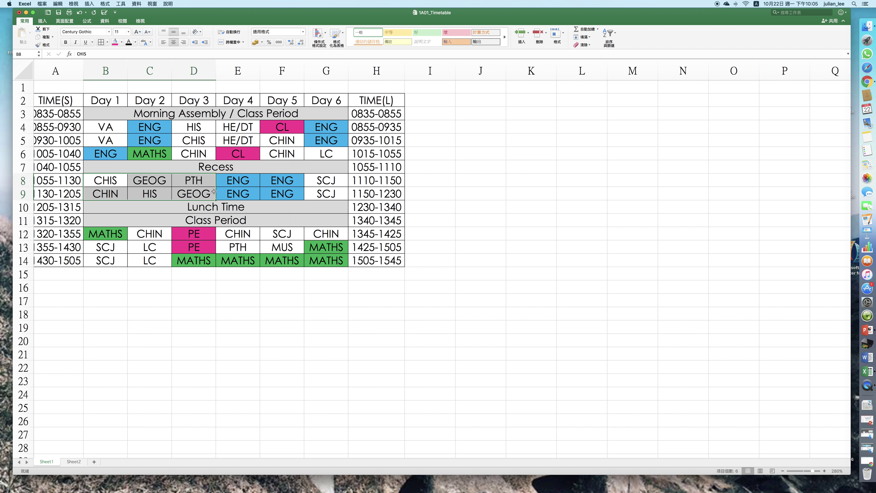
pyautogui.moveTo(326, 182); pyautogui.dragTo(326, 191)
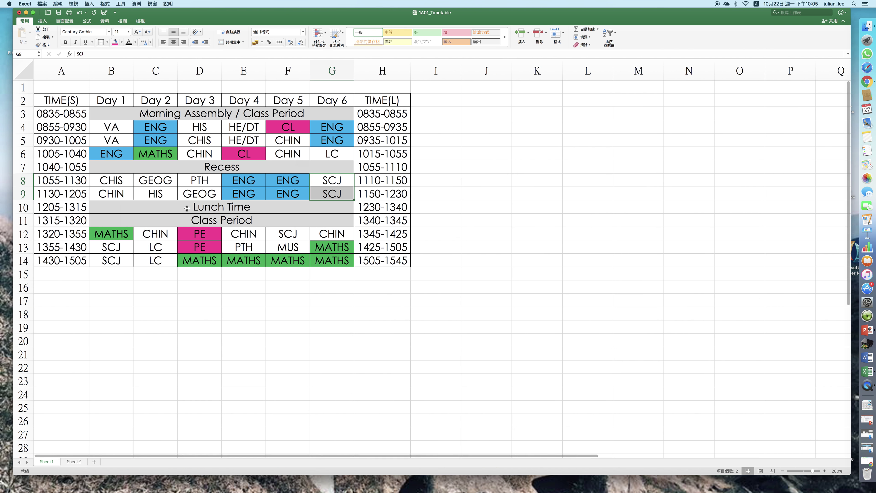
# Merge and center the empty row 1 across columns A to H above the timetable headers
pyautogui.hscroll(-1, 223, 206)
pyautogui.moveTo(58, 100); pyautogui.dragTo(366, 92)
pyautogui.click(391, 263)
pyautogui.click(82, 110)
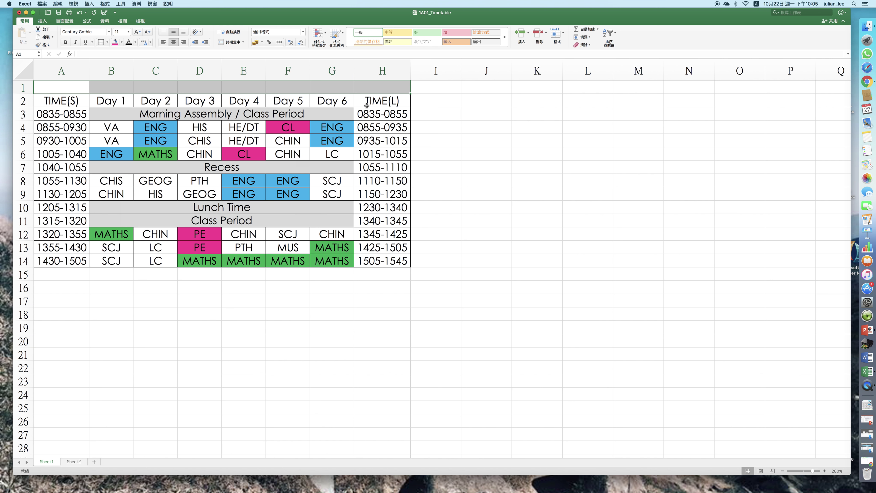
pyautogui.click(360, 112)
pyautogui.moveTo(57, 88); pyautogui.dragTo(379, 88)
pyautogui.click(85, 122)
pyautogui.click(59, 85)
pyautogui.moveTo(59, 84); pyautogui.dragTo(380, 87)
pyautogui.click(237, 44)
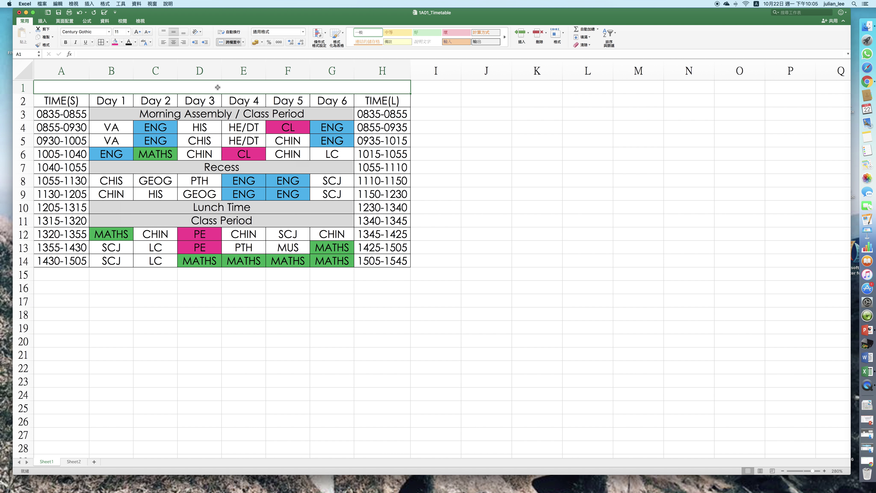
# Enter a title in the merged row 1 consisting of the timetable owner's first name in possessive form followed by "Timetable"
pyautogui.doubleClick(217, 88)
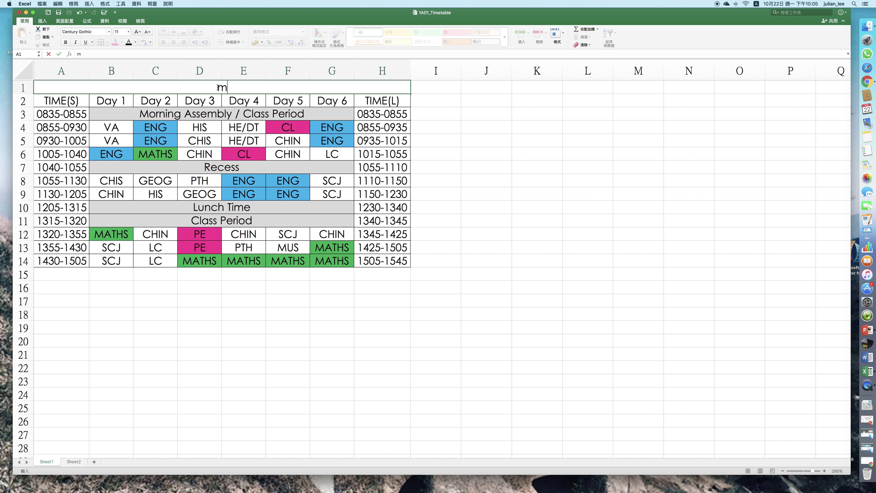
pyautogui.write("Mabel's Timeyable")
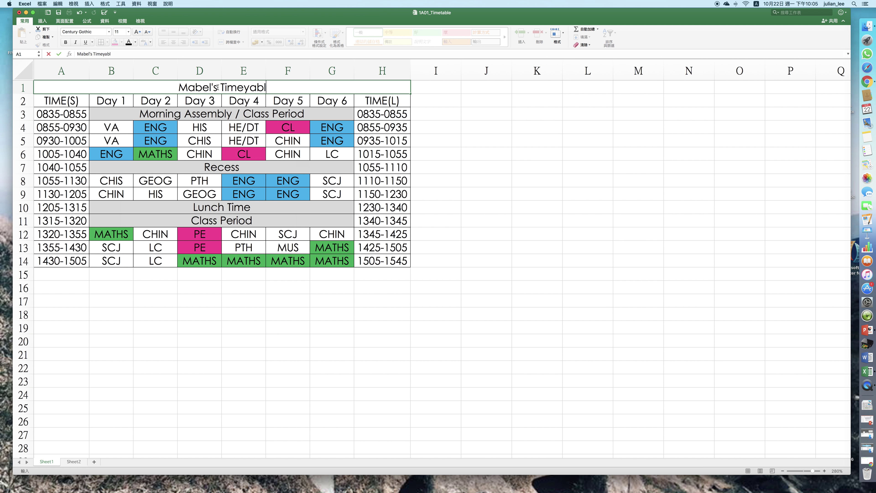
pyautogui.press('BackSpace')
pyautogui.press('BackSpace')
pyautogui.press('BackSpace')
pyautogui.press('BackSpace')
pyautogui.press('BackSpace')
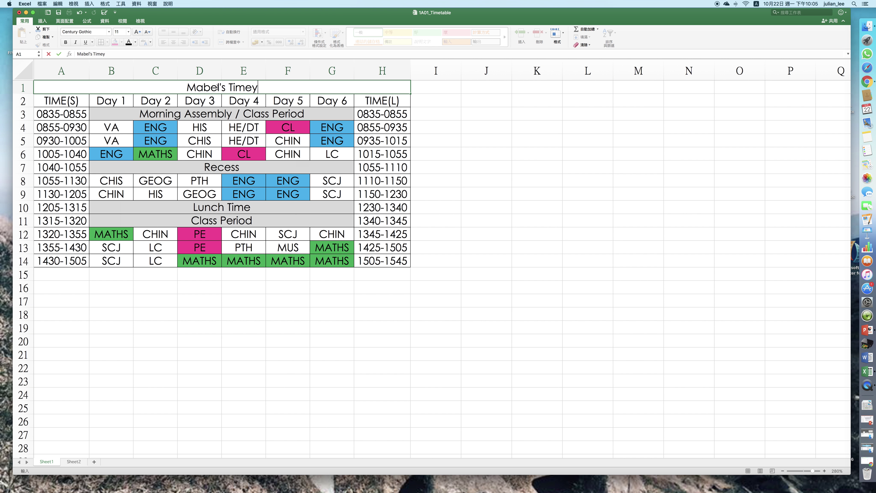
pyautogui.write('table')
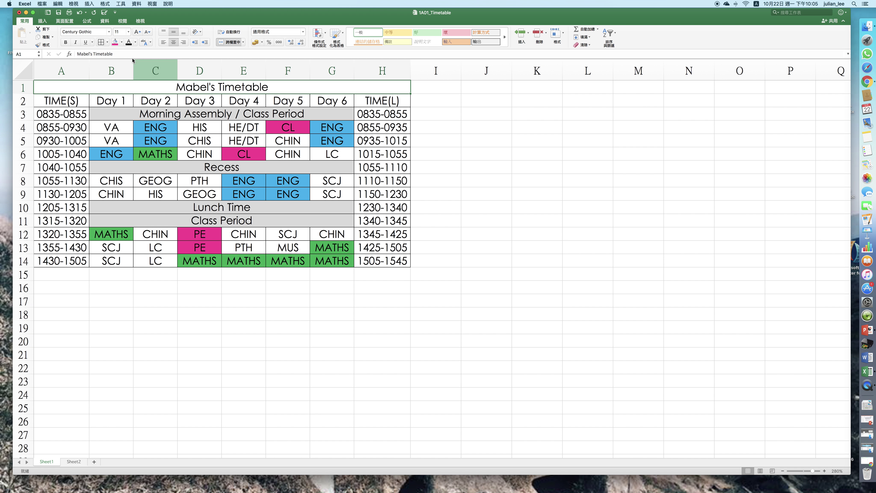
# Fill the merged title row with a custom salmon red from the crayon color list
pyautogui.click(121, 42)
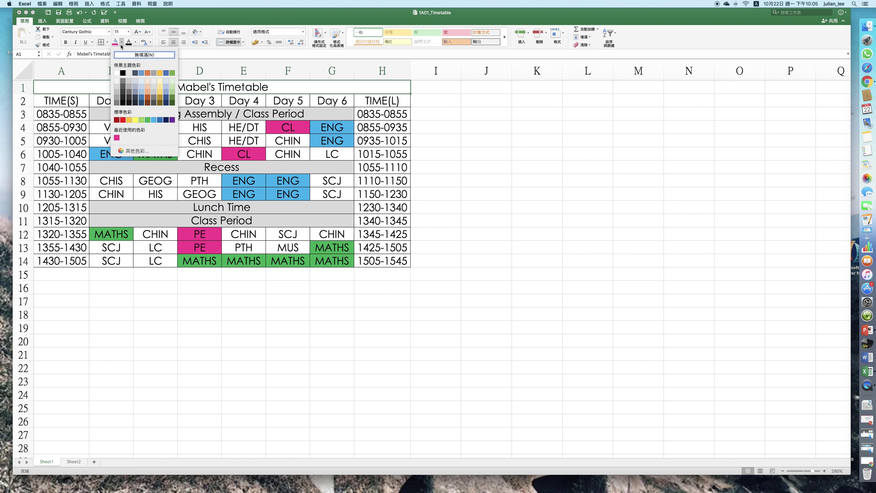
pyautogui.click(132, 152)
pyautogui.scroll(-10, 408, 175)
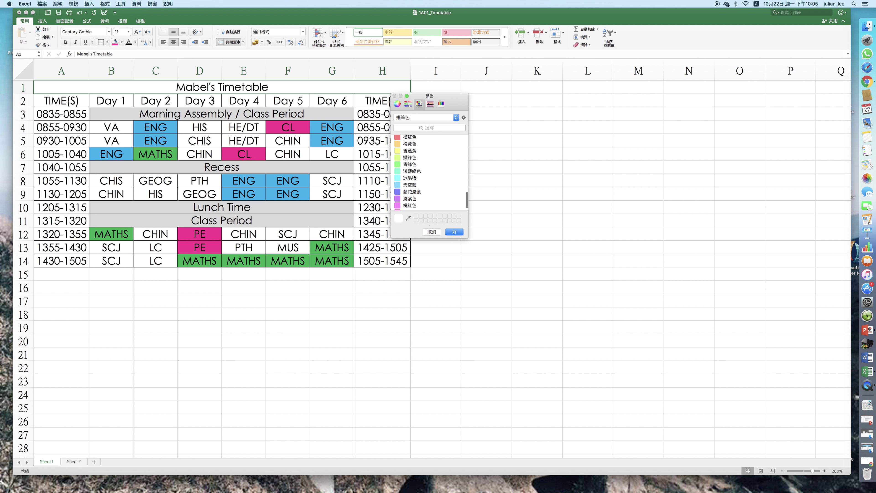
pyautogui.click(398, 167)
pyautogui.click(454, 231)
pyautogui.click(341, 219)
pyautogui.click(351, 212)
# Apply a thick outside border around the whole timetable A1:H14
pyautogui.moveTo(41, 89); pyautogui.dragTo(314, 260)
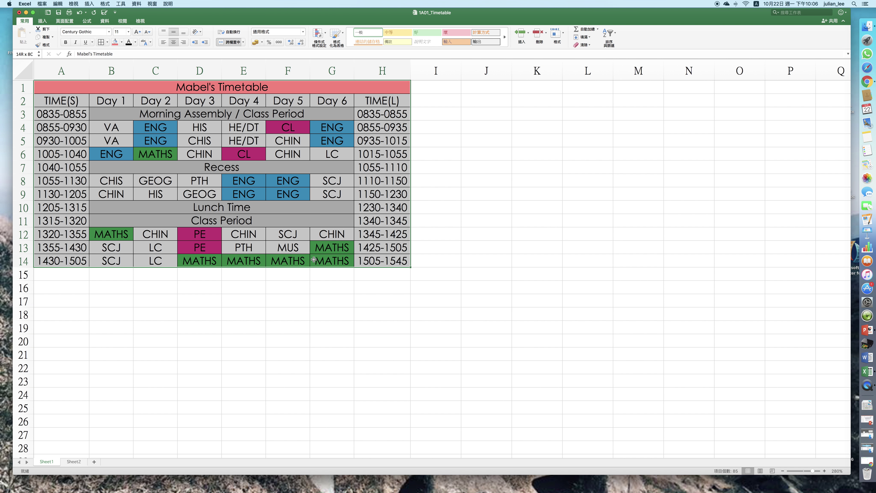
pyautogui.click(122, 42)
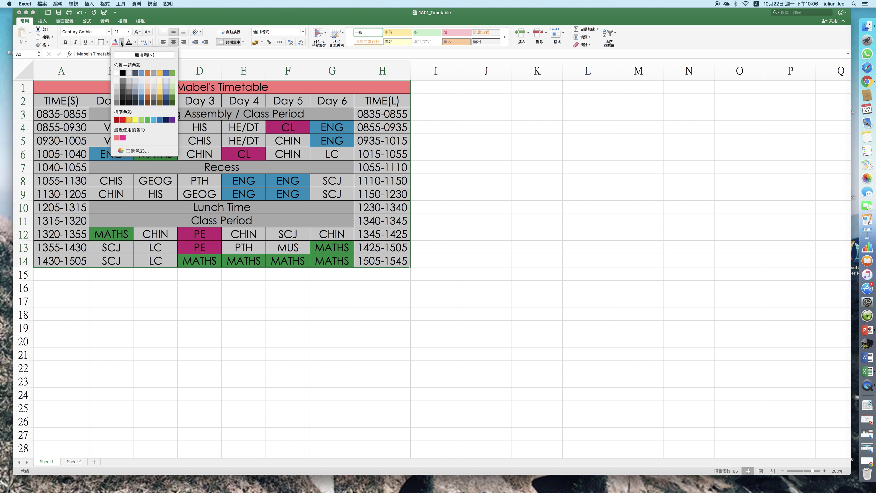
pyautogui.click(122, 42)
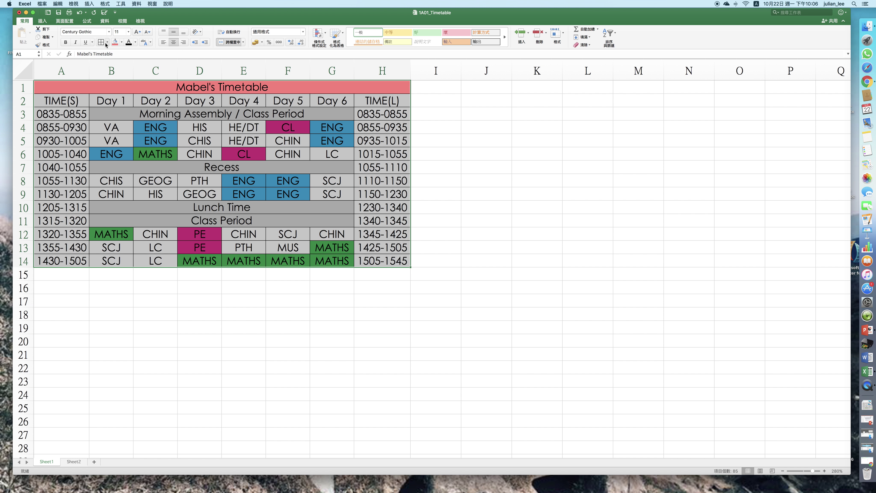
pyautogui.click(107, 42)
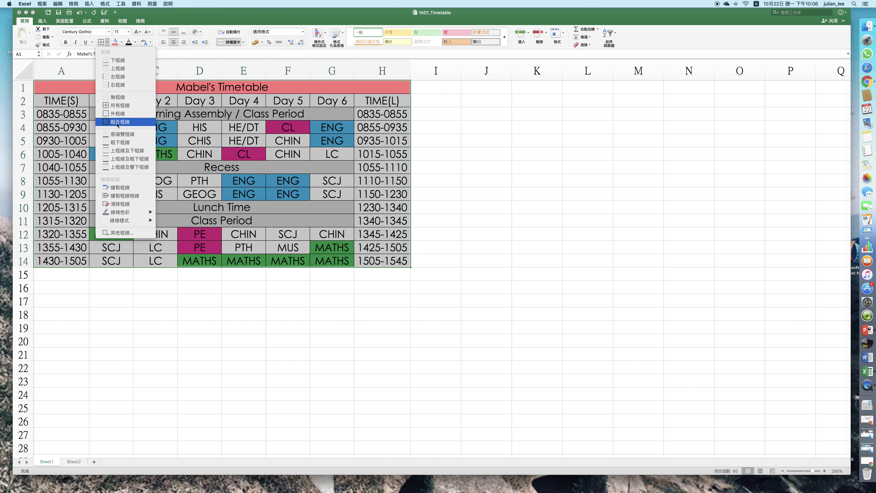
pyautogui.click(132, 126)
pyautogui.click(480, 179)
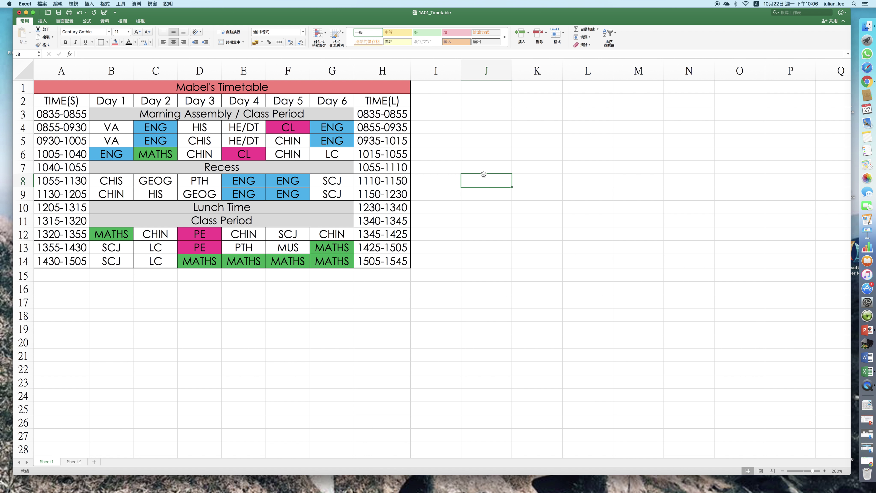
# Examine the finished timetable from the title row down to row 14 at up to 400% zoom
pyautogui.click(472, 197)
pyautogui.scroll(5, 471, 336)
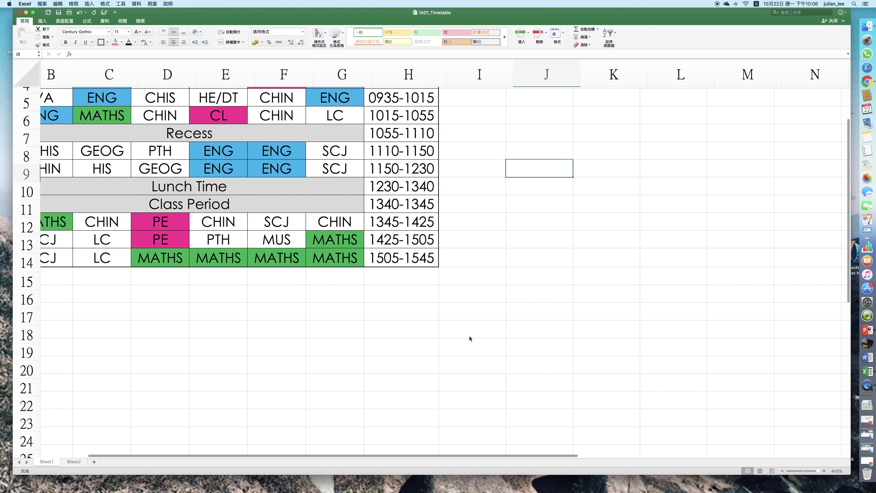
pyautogui.scroll(-10, 671, 359)
pyautogui.scroll(-5, 409, 279)
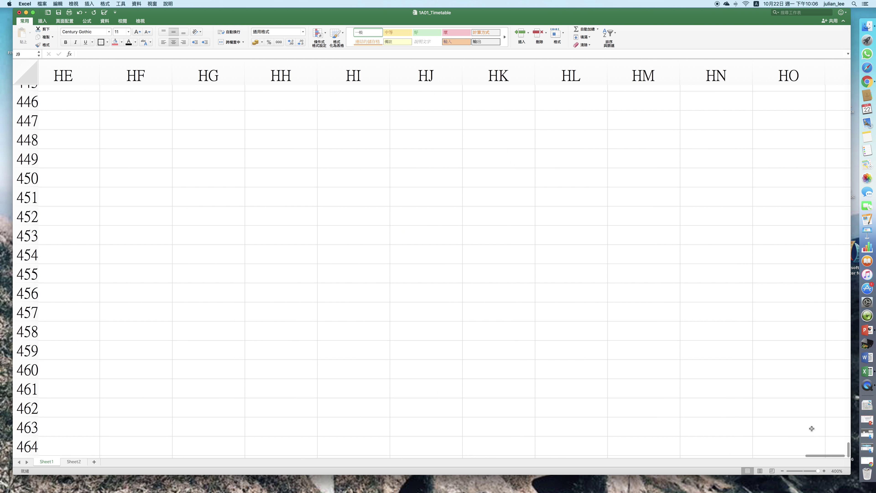
pyautogui.click(818, 470)
pyautogui.hscroll(-4, 486, 359)
pyautogui.scroll(5, 486, 348)
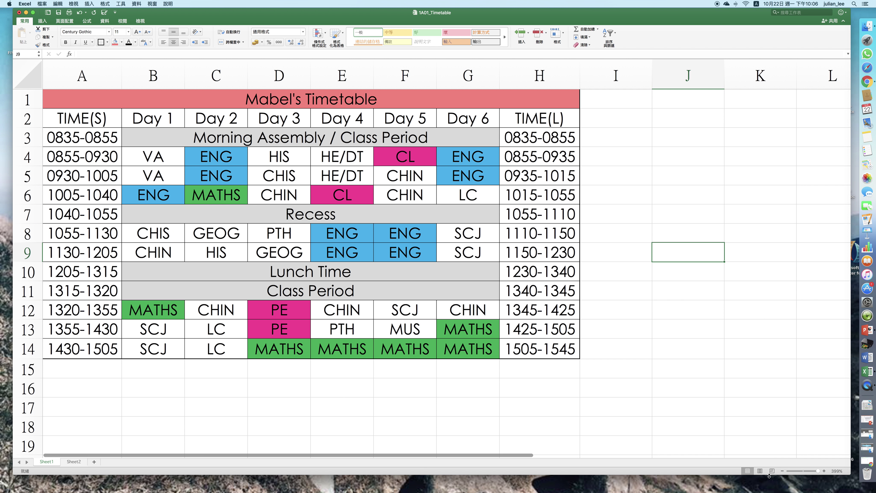
pyautogui.click(782, 471)
pyautogui.click(782, 472)
pyautogui.click(782, 472)
pyautogui.click(782, 471)
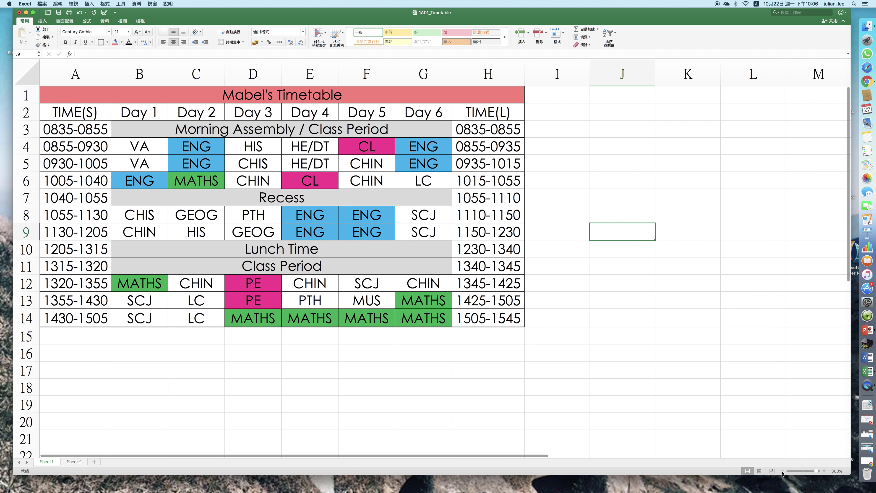
pyautogui.click(782, 471)
pyautogui.click(782, 472)
pyautogui.click(783, 472)
pyautogui.click(782, 472)
pyautogui.click(825, 471)
pyautogui.click(824, 472)
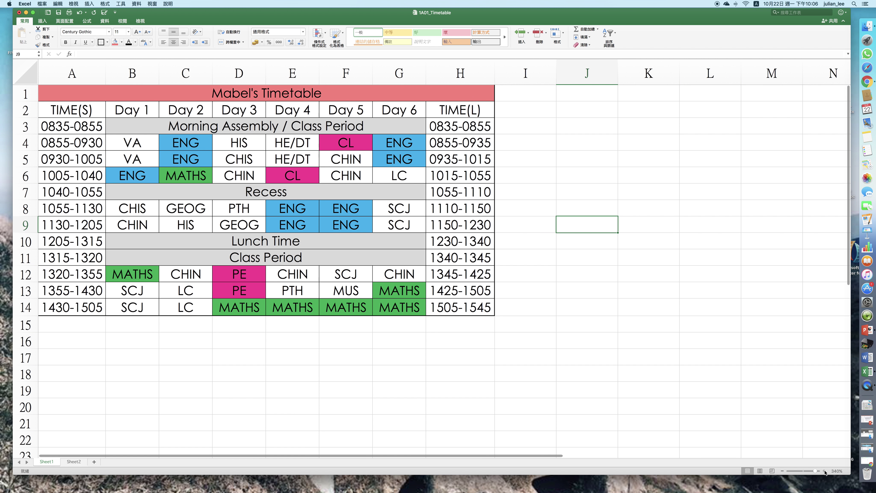
pyautogui.click(825, 471)
pyautogui.click(825, 472)
pyautogui.click(824, 471)
pyautogui.click(825, 472)
pyautogui.click(824, 472)
pyautogui.click(824, 471)
pyautogui.click(706, 394)
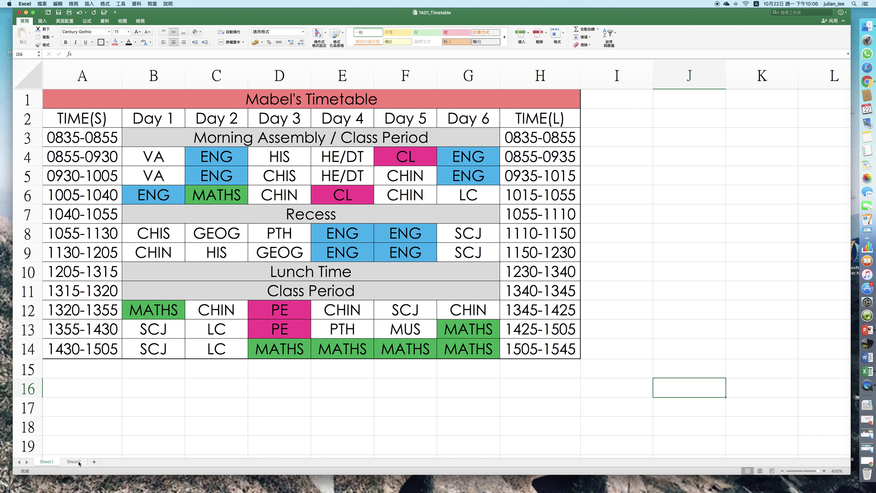
# Rename the Sheet1 worksheet as "timetable"
pyautogui.doubleClick(49, 462)
pyautogui.write('timetable')
pyautogui.press('Return')
# Rename the Sheet2 worksheet as "revision" and return to the timetable sheet
pyautogui.click(77, 461)
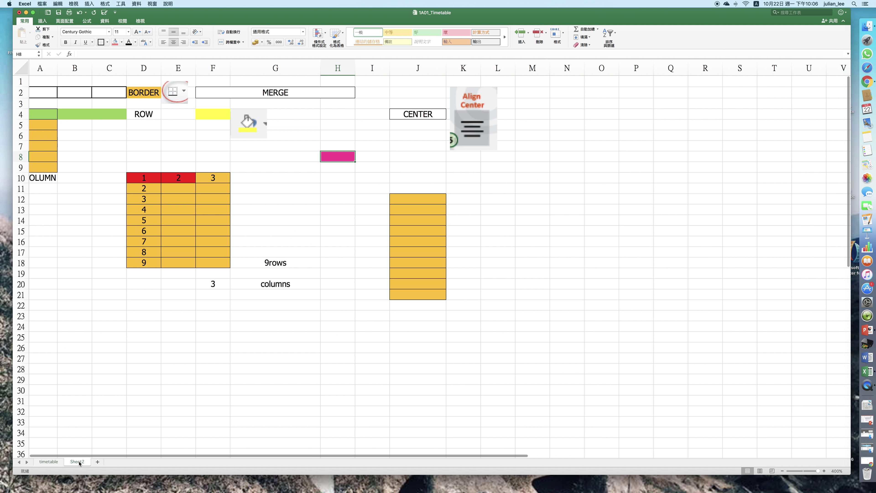
pyautogui.doubleClick(78, 462)
pyautogui.write('revision')
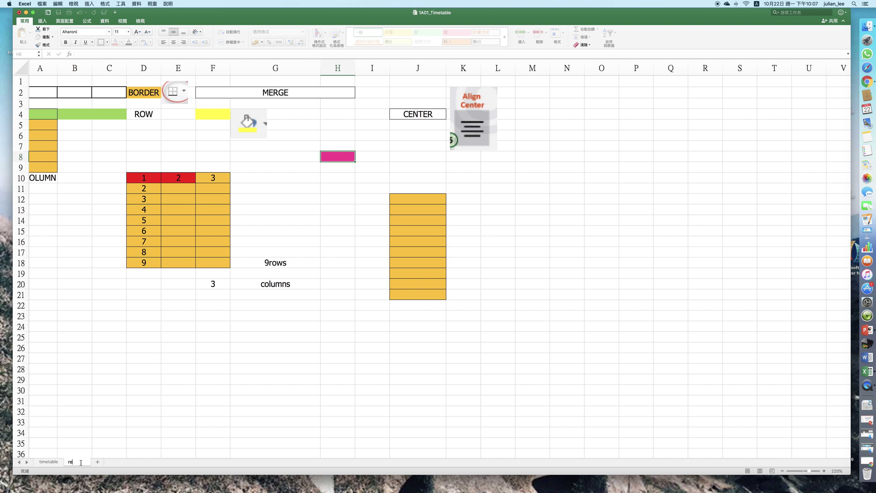
pyautogui.click(85, 443)
pyautogui.click(48, 461)
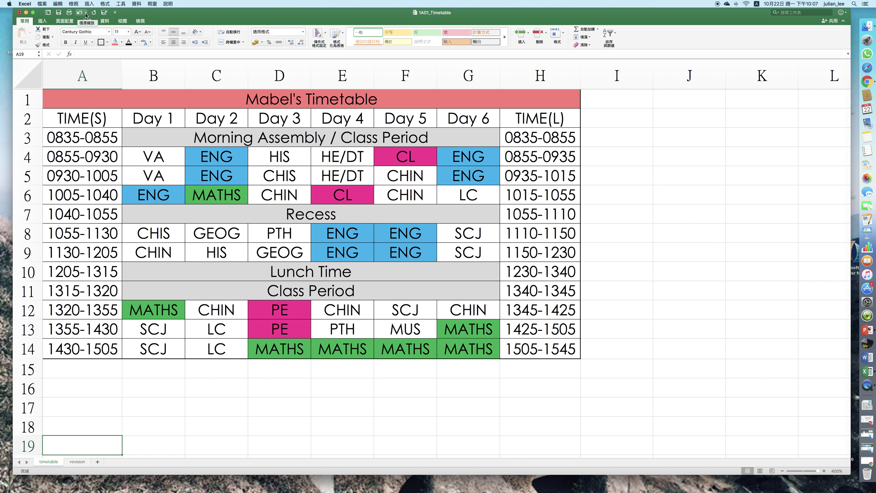
# Try a yellow fill on the TIME(L) cells H3:H14 and undo it
pyautogui.click(283, 188)
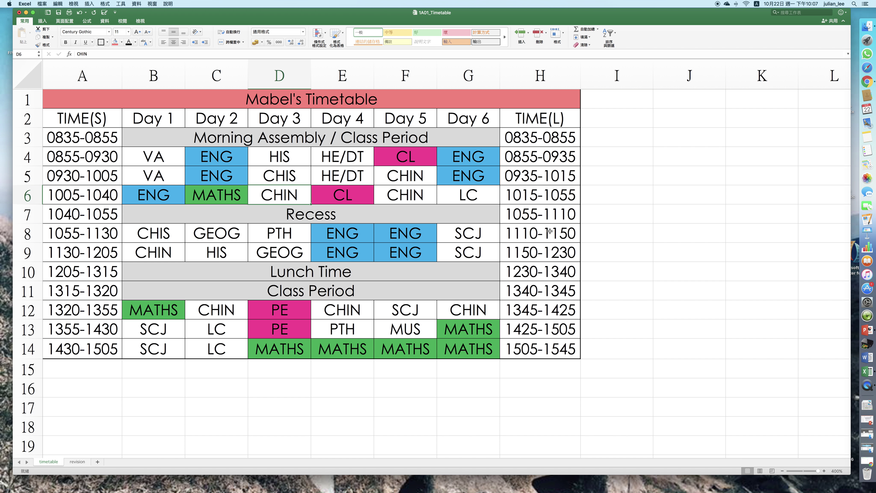
pyautogui.moveTo(533, 133); pyautogui.dragTo(542, 349)
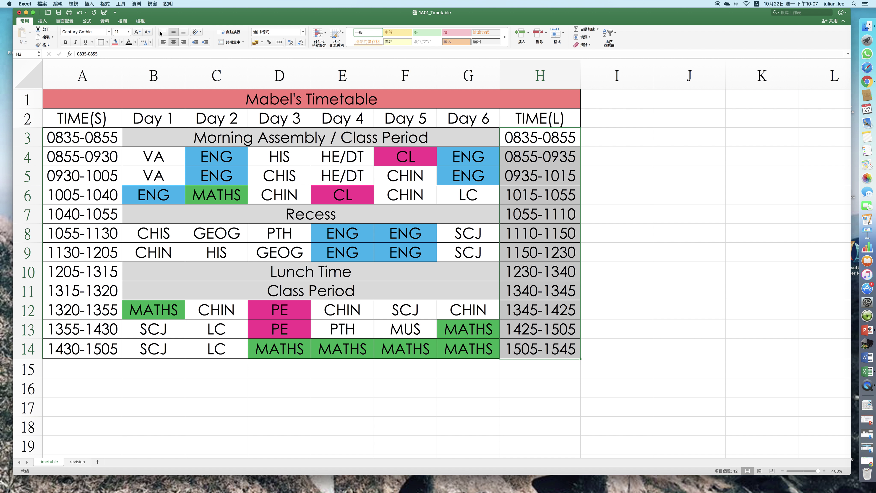
pyautogui.click(122, 42)
pyautogui.click(135, 120)
pyautogui.click(405, 195)
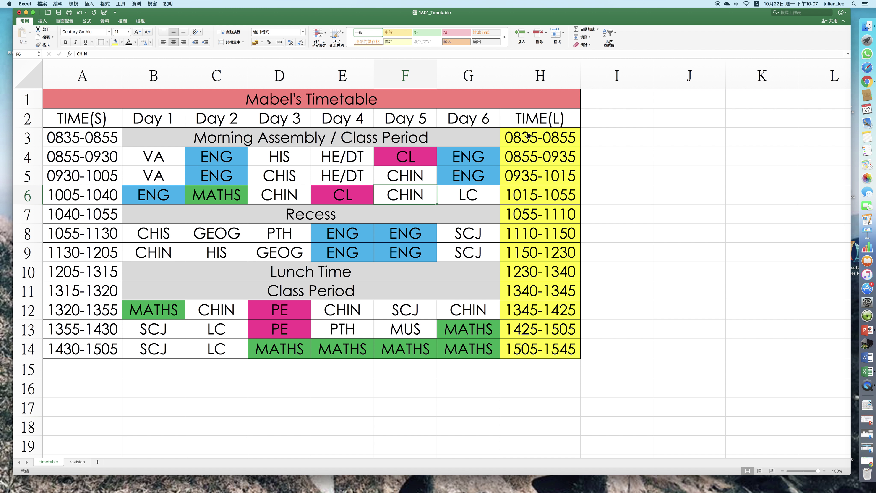
pyautogui.click(78, 14)
pyautogui.click(78, 14)
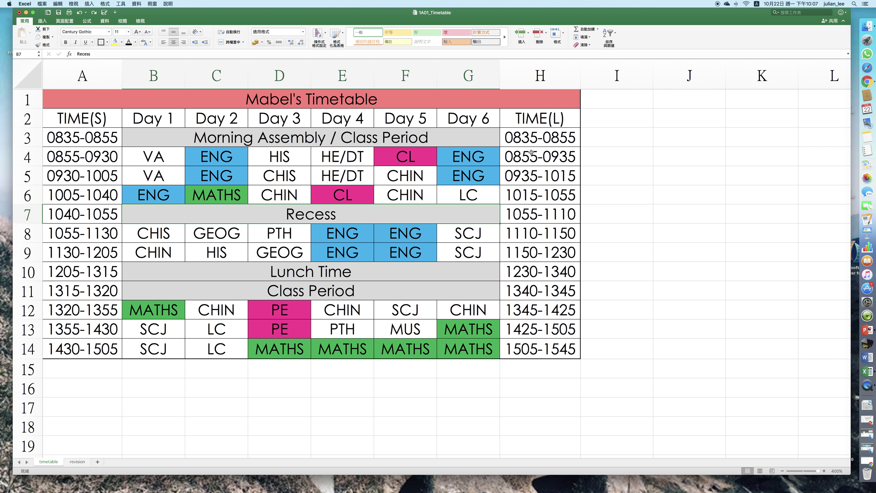
pyautogui.moveTo(187, 117); pyautogui.dragTo(151, 311)
pyautogui.click(618, 289)
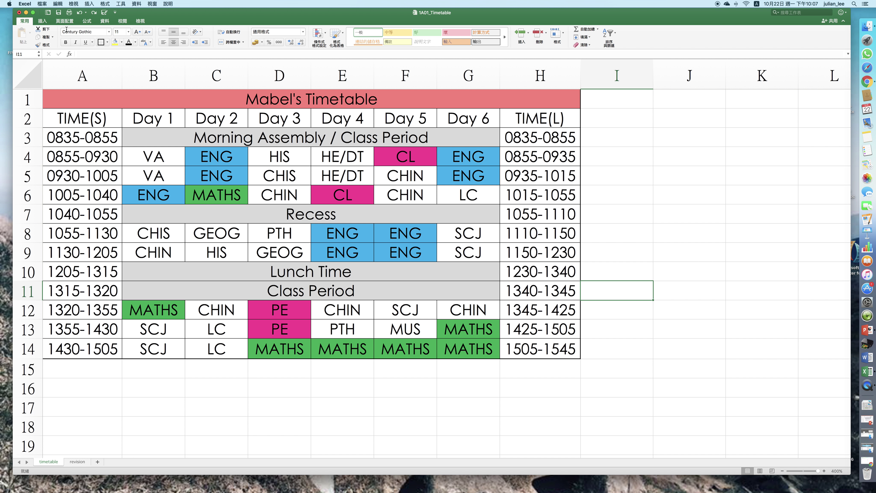
# Save the workbook under its existing file name
pyautogui.click(58, 13)
pyautogui.click(42, 3)
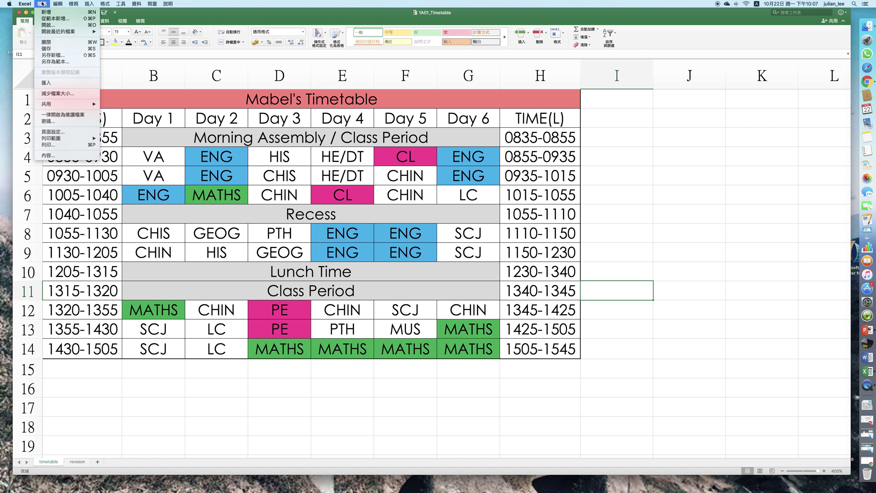
pyautogui.click(173, 117)
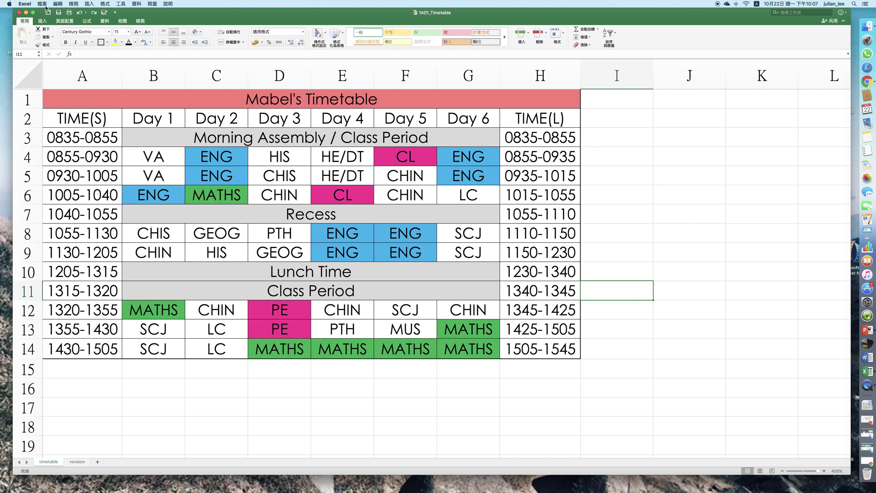
# Save a copy of the workbook on the desktop as 1A01_Timetable(NEW) in Excel workbook (.xlsx) format
pyautogui.click(45, 4)
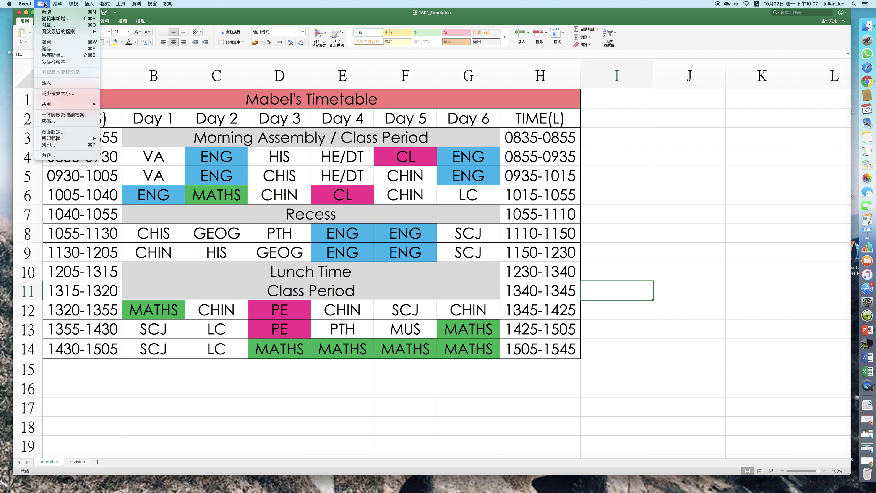
pyautogui.click(56, 58)
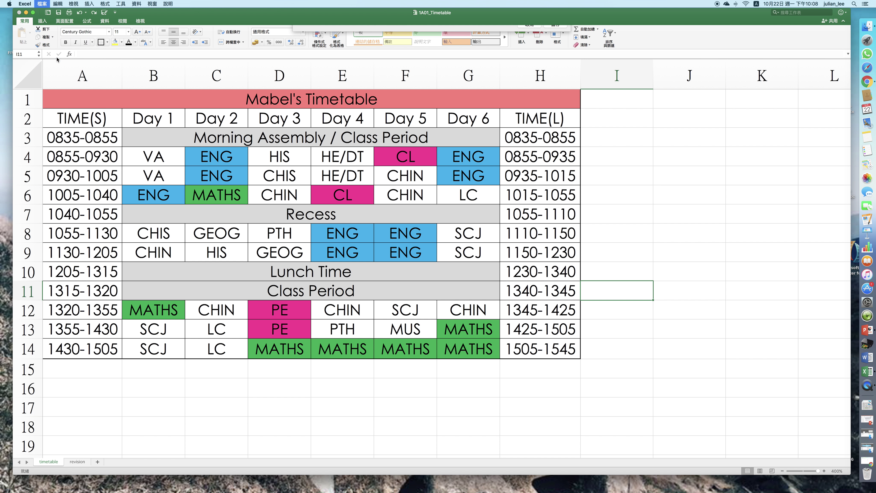
pyautogui.click(435, 36)
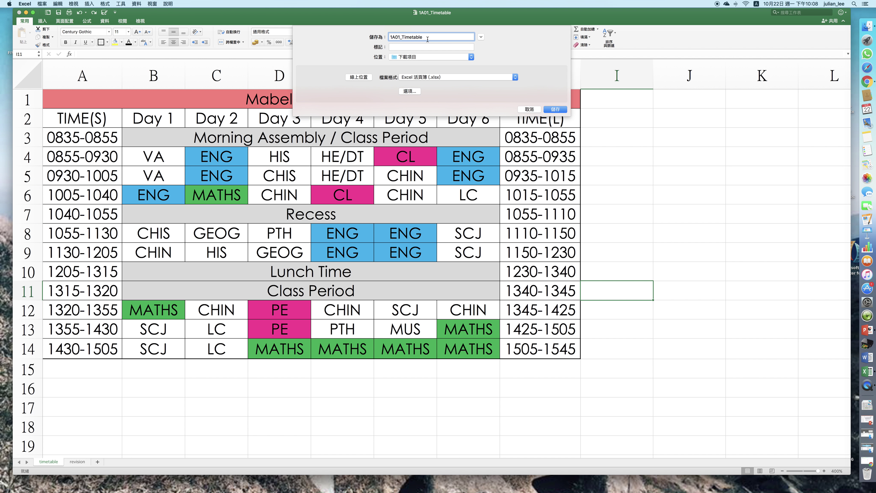
pyautogui.write('(NEW')
pyautogui.click(408, 55)
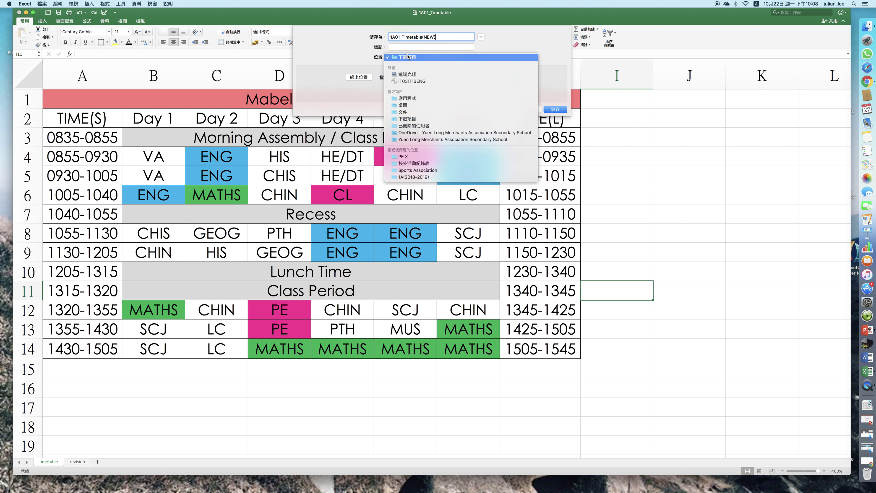
pyautogui.click(416, 107)
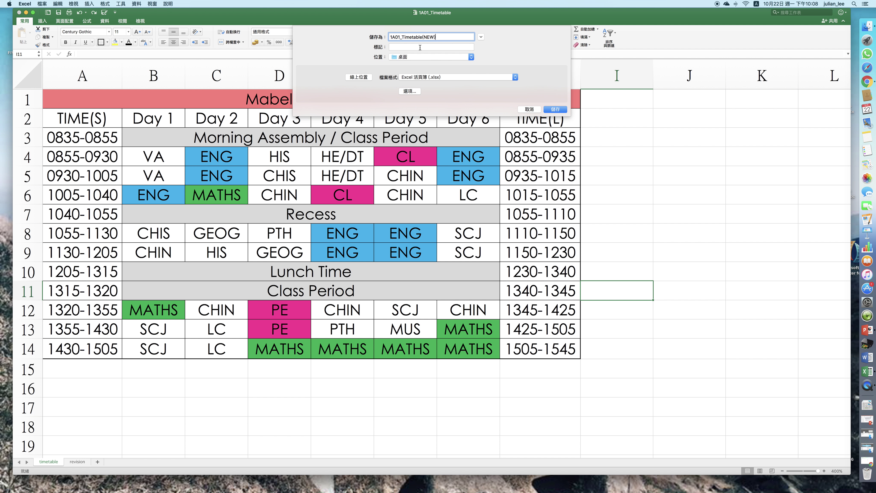
pyautogui.click(555, 109)
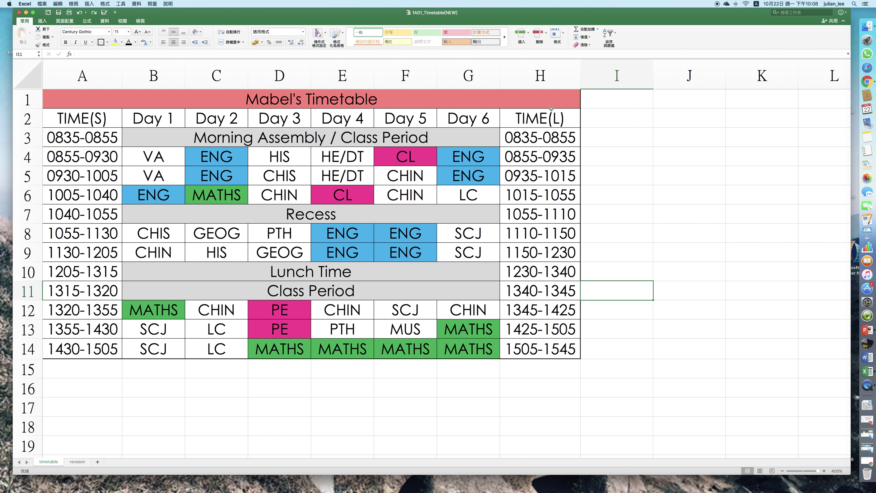
# Close the workbook and move the 1A01_Timetable(NEW).xlsx file to the open area in the middle of the desktop
pyautogui.click(19, 13)
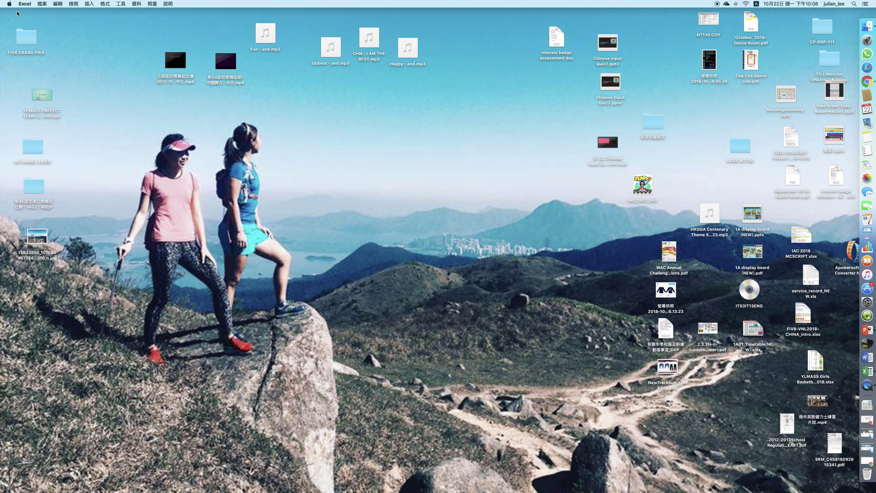
pyautogui.moveTo(757, 330); pyautogui.dragTo(388, 222)
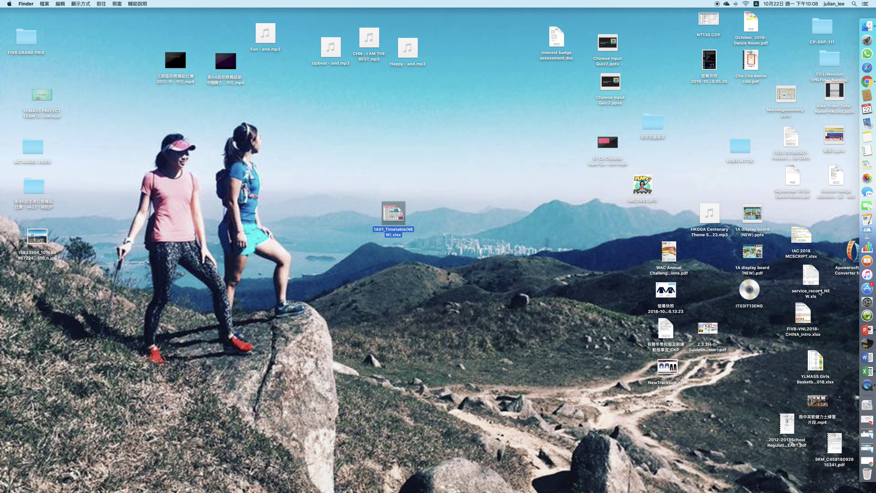
# Switch to Chrome and, from the Office home page, open OneDrive's 20181022-Excel-Timetable folder in the 1A(2018-2019) library
pyautogui.click(870, 82)
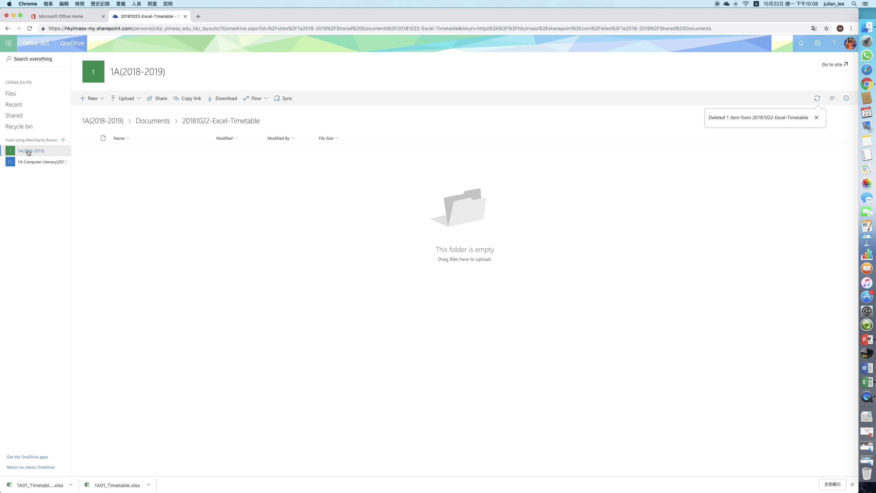
pyautogui.click(11, 45)
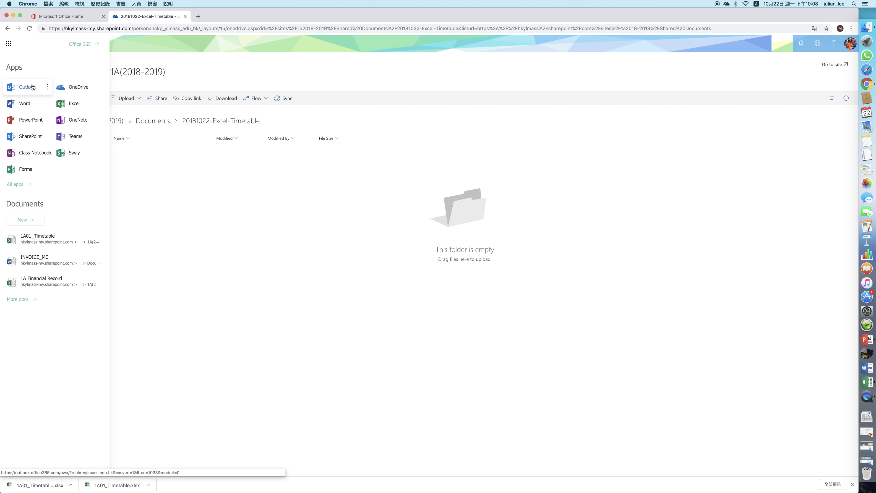
pyautogui.click(185, 17)
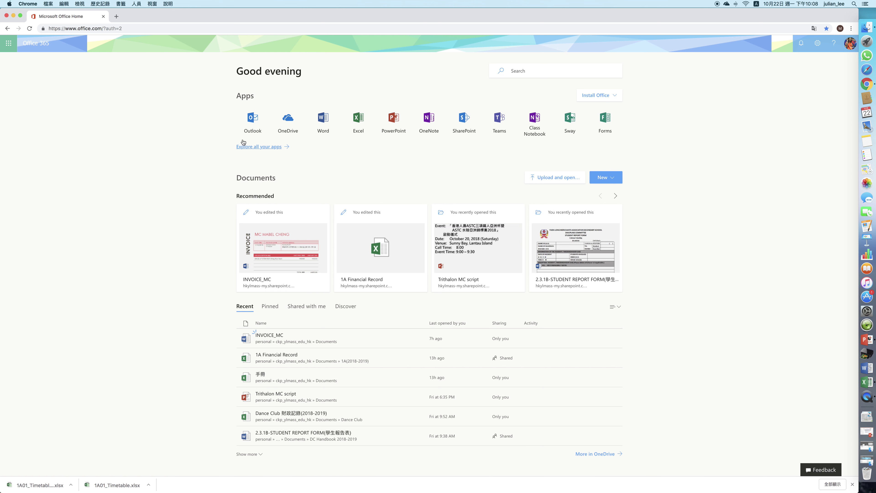
pyautogui.click(286, 128)
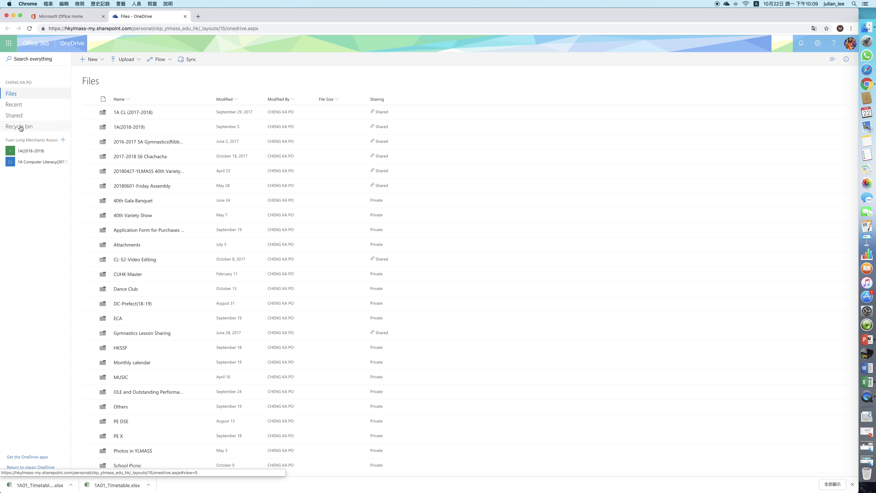
pyautogui.click(35, 153)
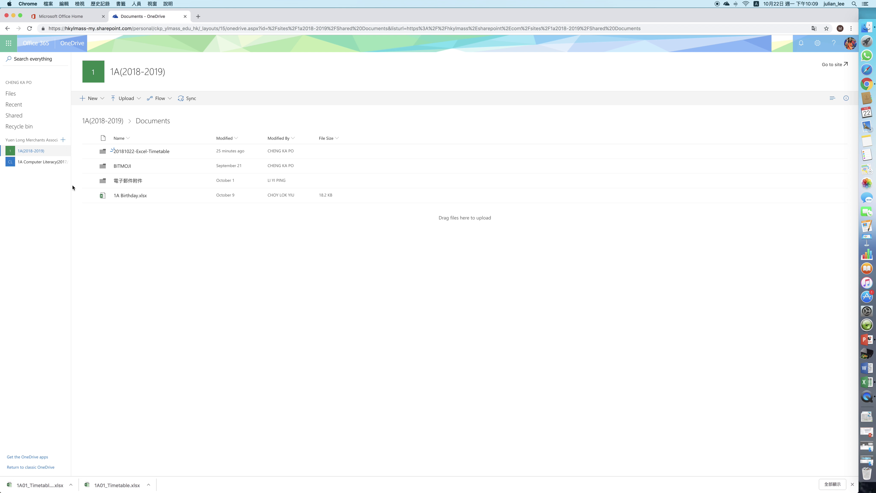
pyautogui.click(156, 153)
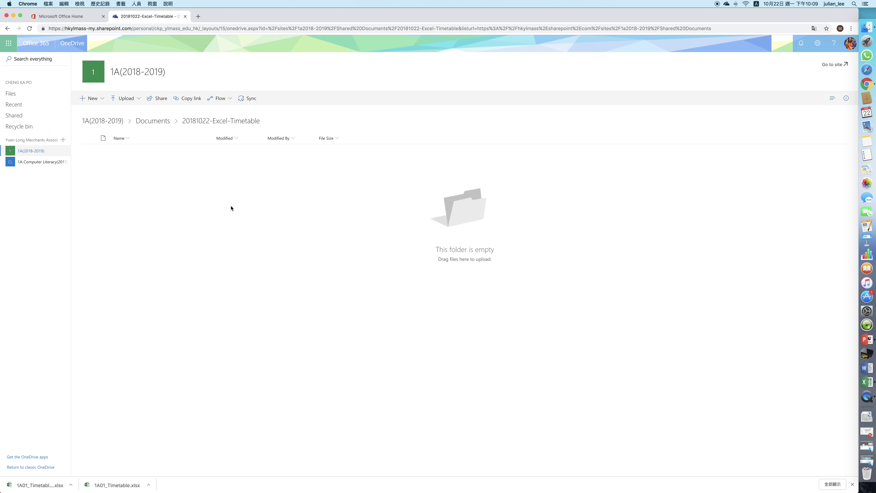
# Upload 1A01_Timetable(NEW).xlsx from the desktop to the 20181022-Excel-Timetable folder and restore the browser window to full size
pyautogui.doubleClick(394, 18)
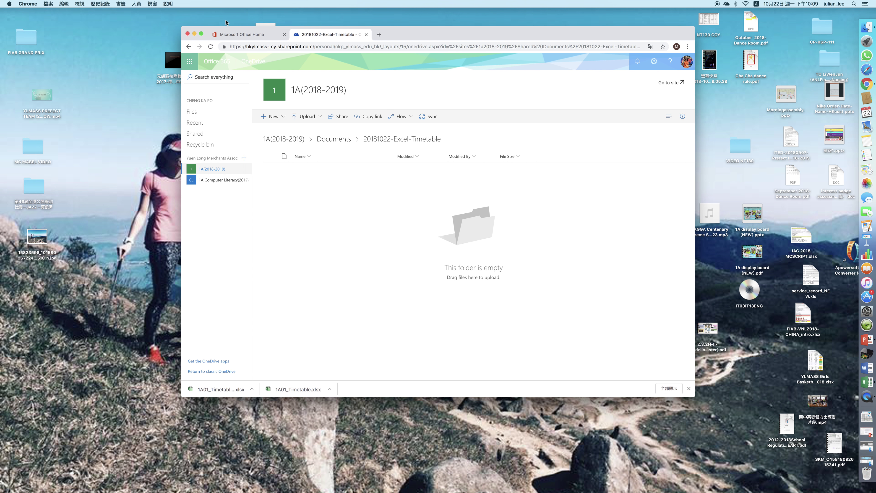
pyautogui.moveTo(240, 32); pyautogui.dragTo(461, 82)
pyautogui.moveTo(389, 214); pyautogui.dragTo(459, 273)
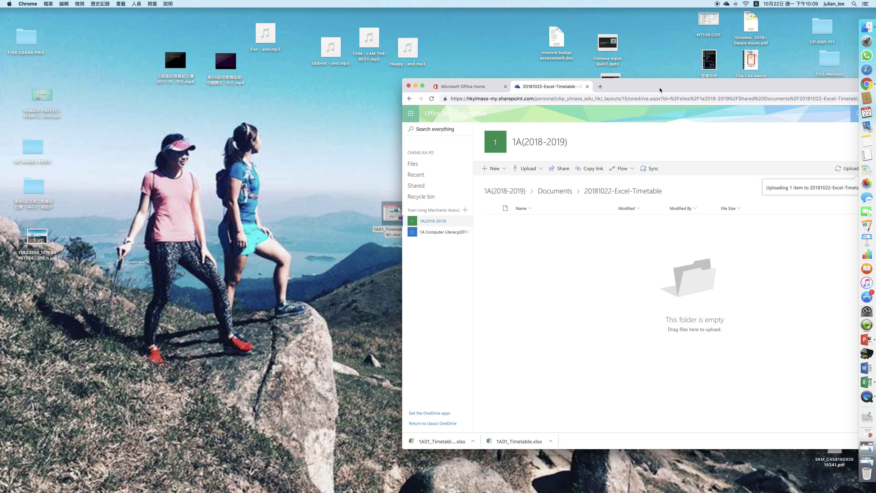
pyautogui.doubleClick(660, 90)
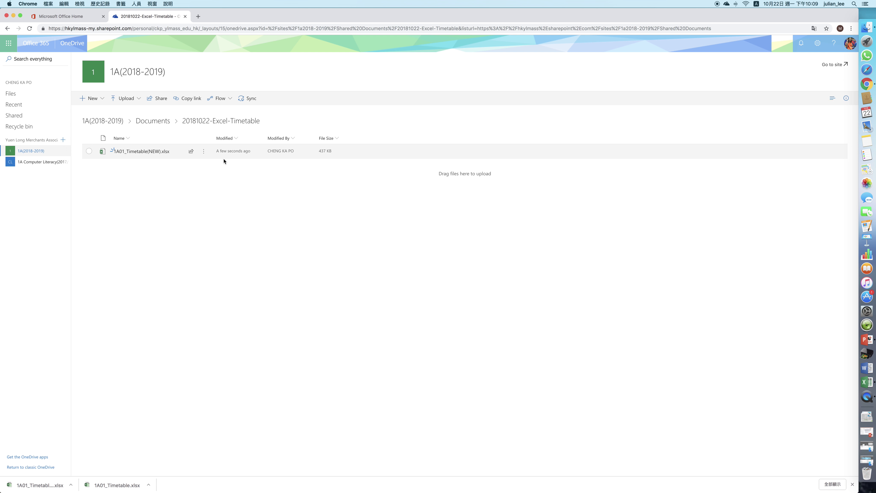
pyautogui.moveTo(135, 155)
pyautogui.click(204, 152)
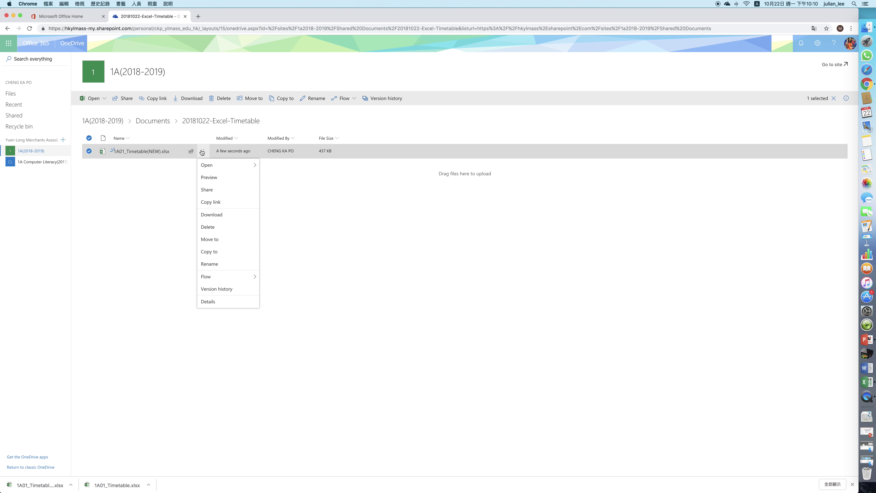
pyautogui.click(213, 264)
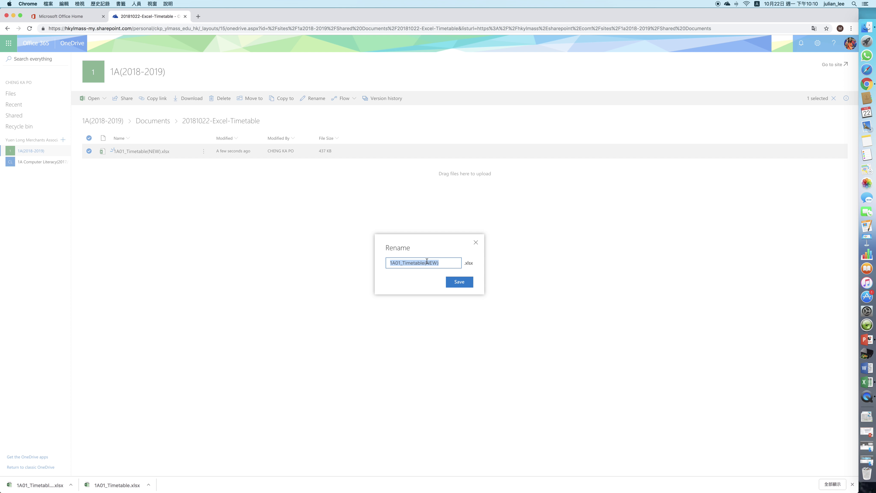
pyautogui.click(476, 242)
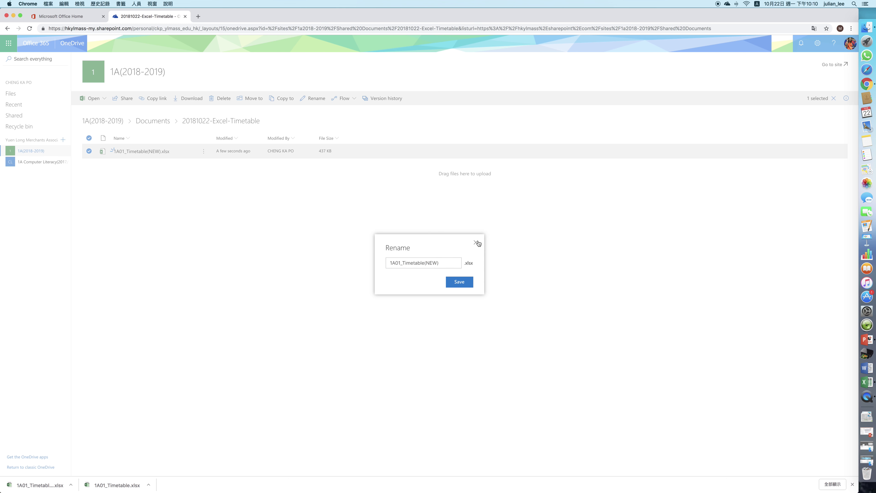
# Rename the uploaded 1A01_Timetable(NEW).xlsx file as the teacher's title and name followed by _Timetable
pyautogui.click(204, 155)
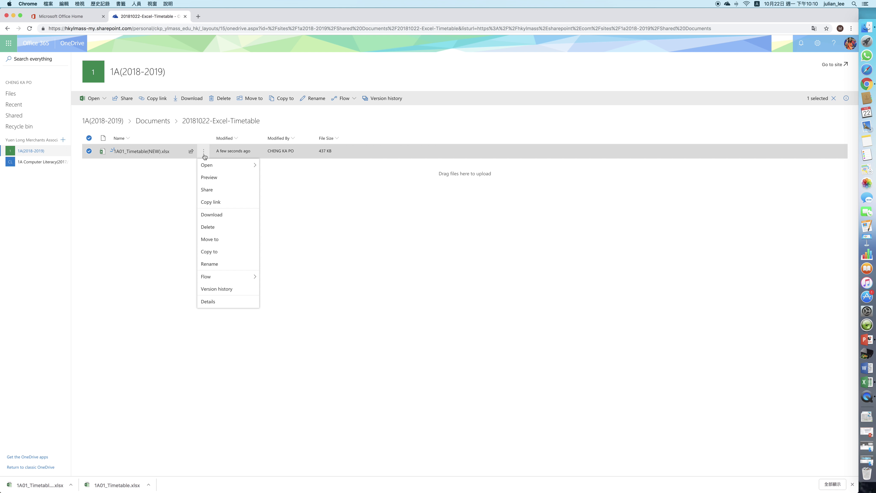
pyautogui.click(234, 268)
pyautogui.moveTo(448, 263); pyautogui.dragTo(368, 269)
pyautogui.press('BackSpace')
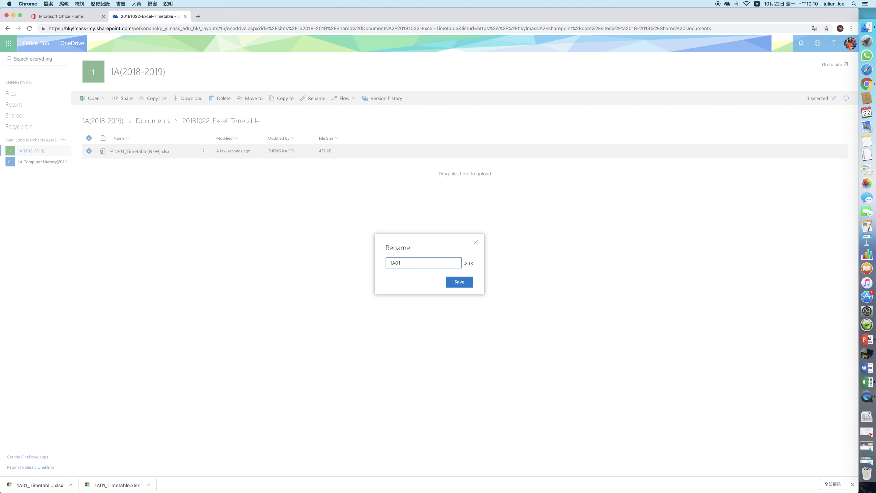
pyautogui.press('BackSpace')
pyautogui.press('BackSpace')
pyautogui.press('BackSpace')
pyautogui.press('BackSpace')
pyautogui.write('MsMabel_Timetable')
pyautogui.press('Return')
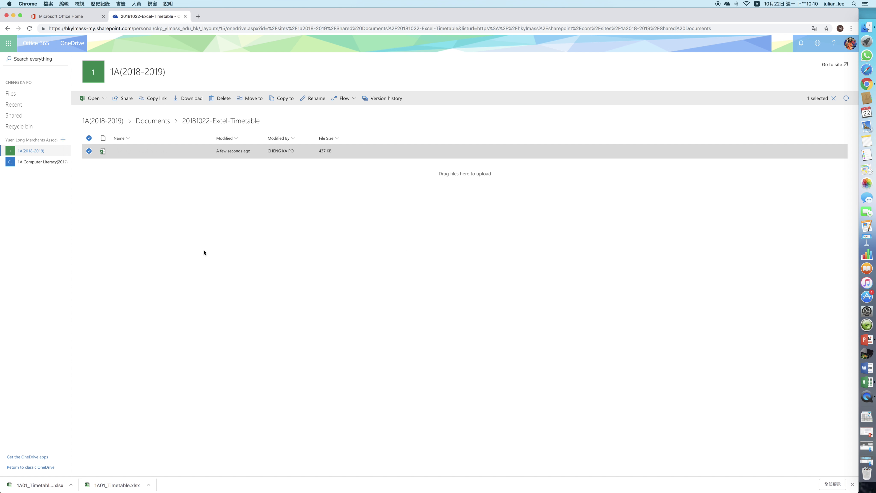